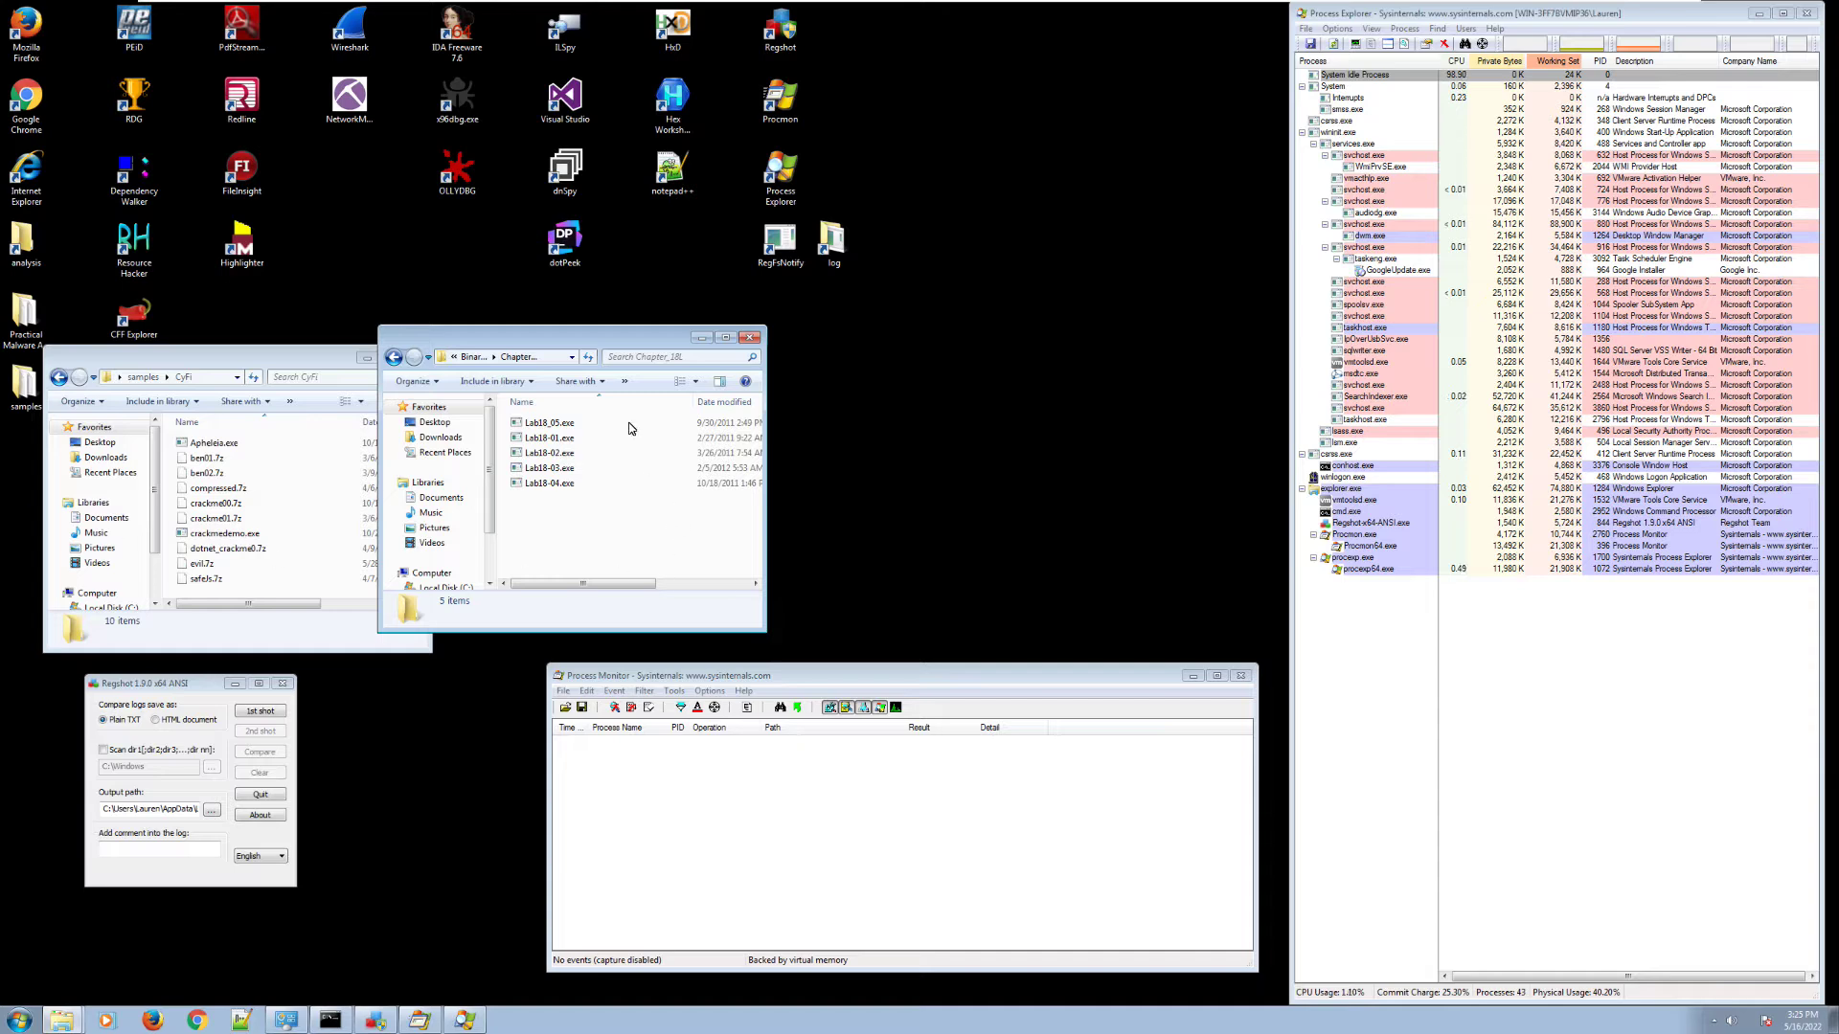
Open Lab18-02.exe from the Chapter_18L folder in x32dbg and run it to the entry point breakpoint
{"action": "left_click_drag", "start_coordinate": [588, 345], "coordinate": [682, 307]}
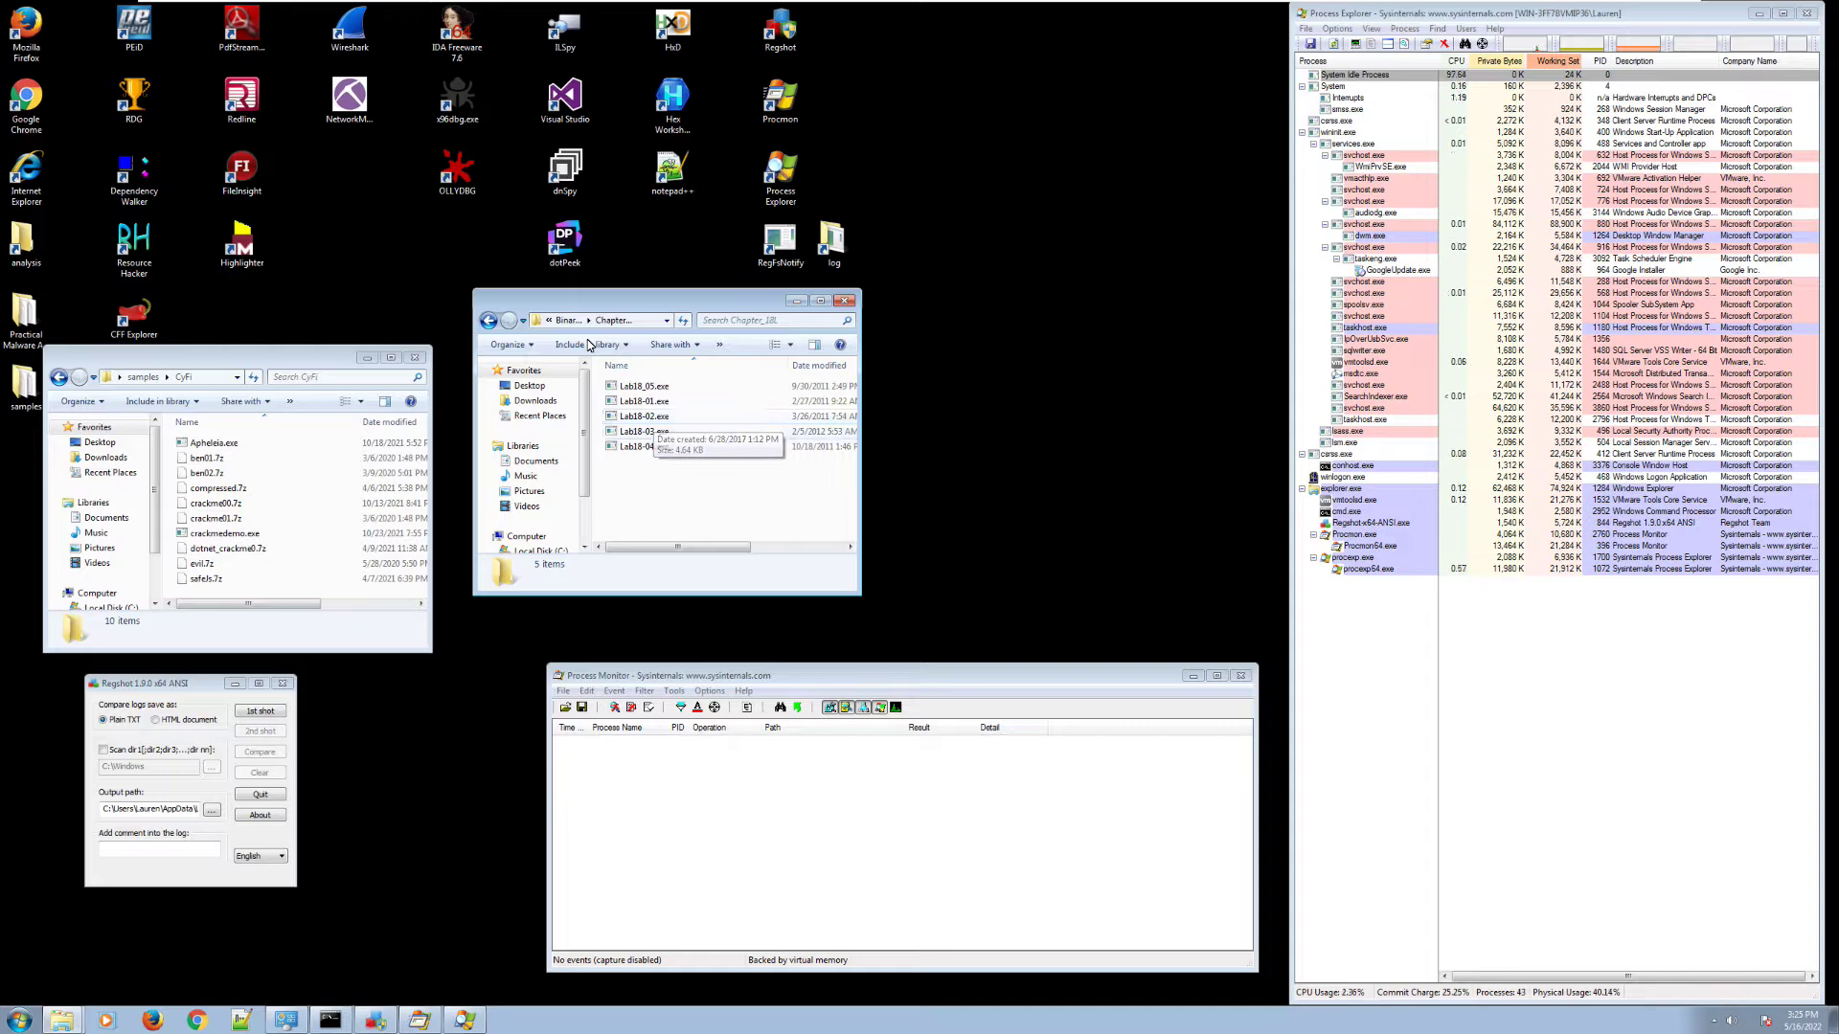
{"action": "left_click", "coordinate": [645, 417]}
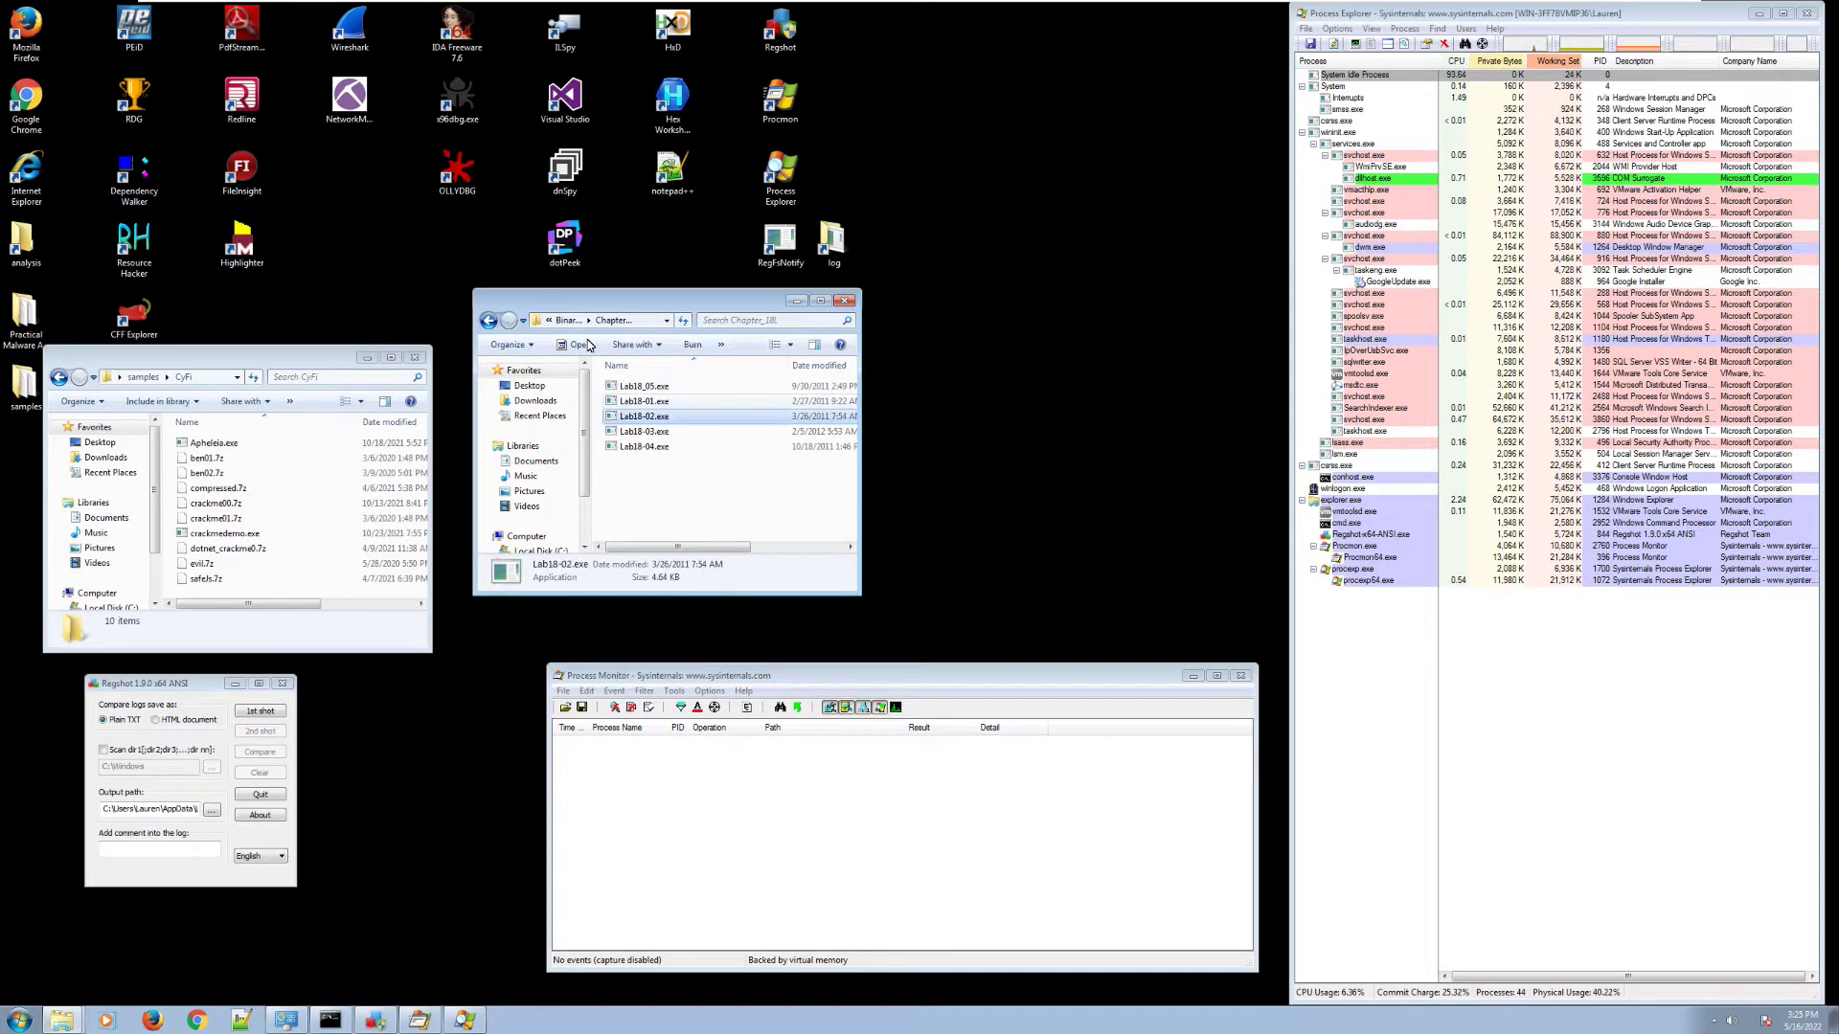
{"action": "mouse_move", "coordinate": [645, 417]}
{"action": "left_mouse_down"}
{"action": "mouse_move", "coordinate": [598, 373]}
{"action": "mouse_move", "coordinate": [482, 127]}
{"action": "mouse_move", "coordinate": [456, 111]}
{"action": "left_mouse_up"}
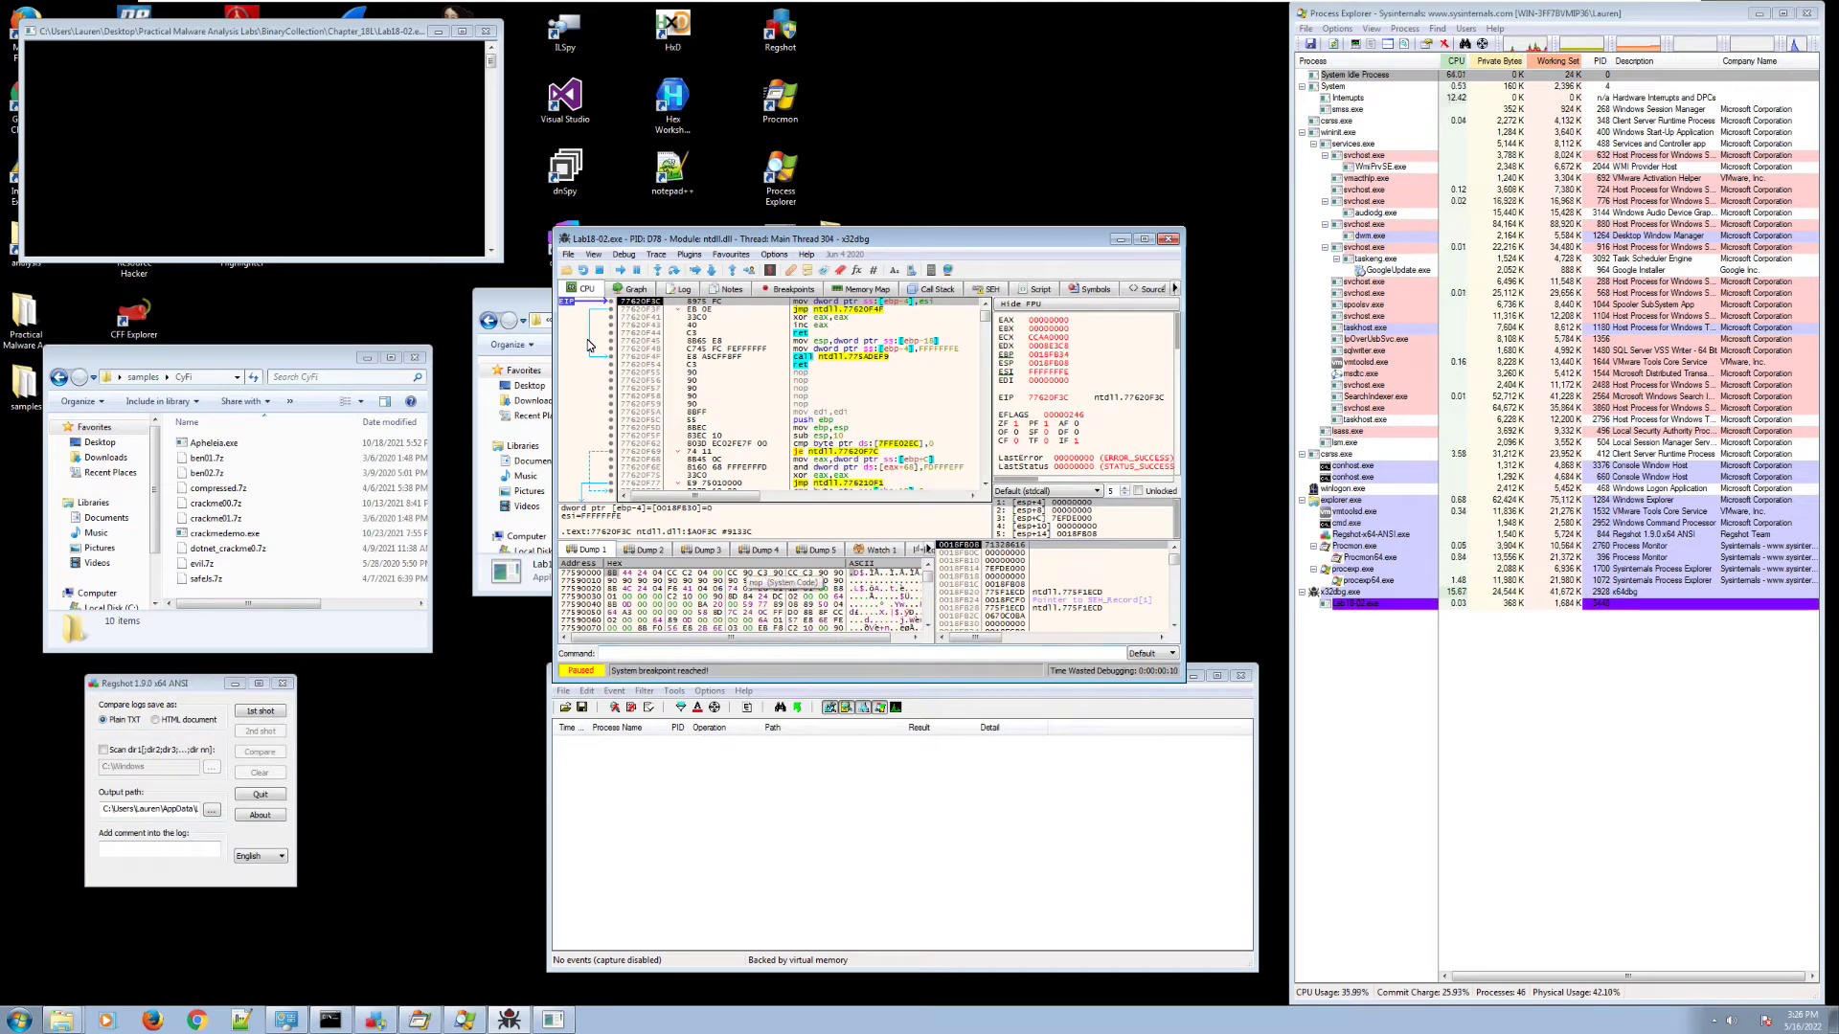
{"action": "key", "text": "F9"}
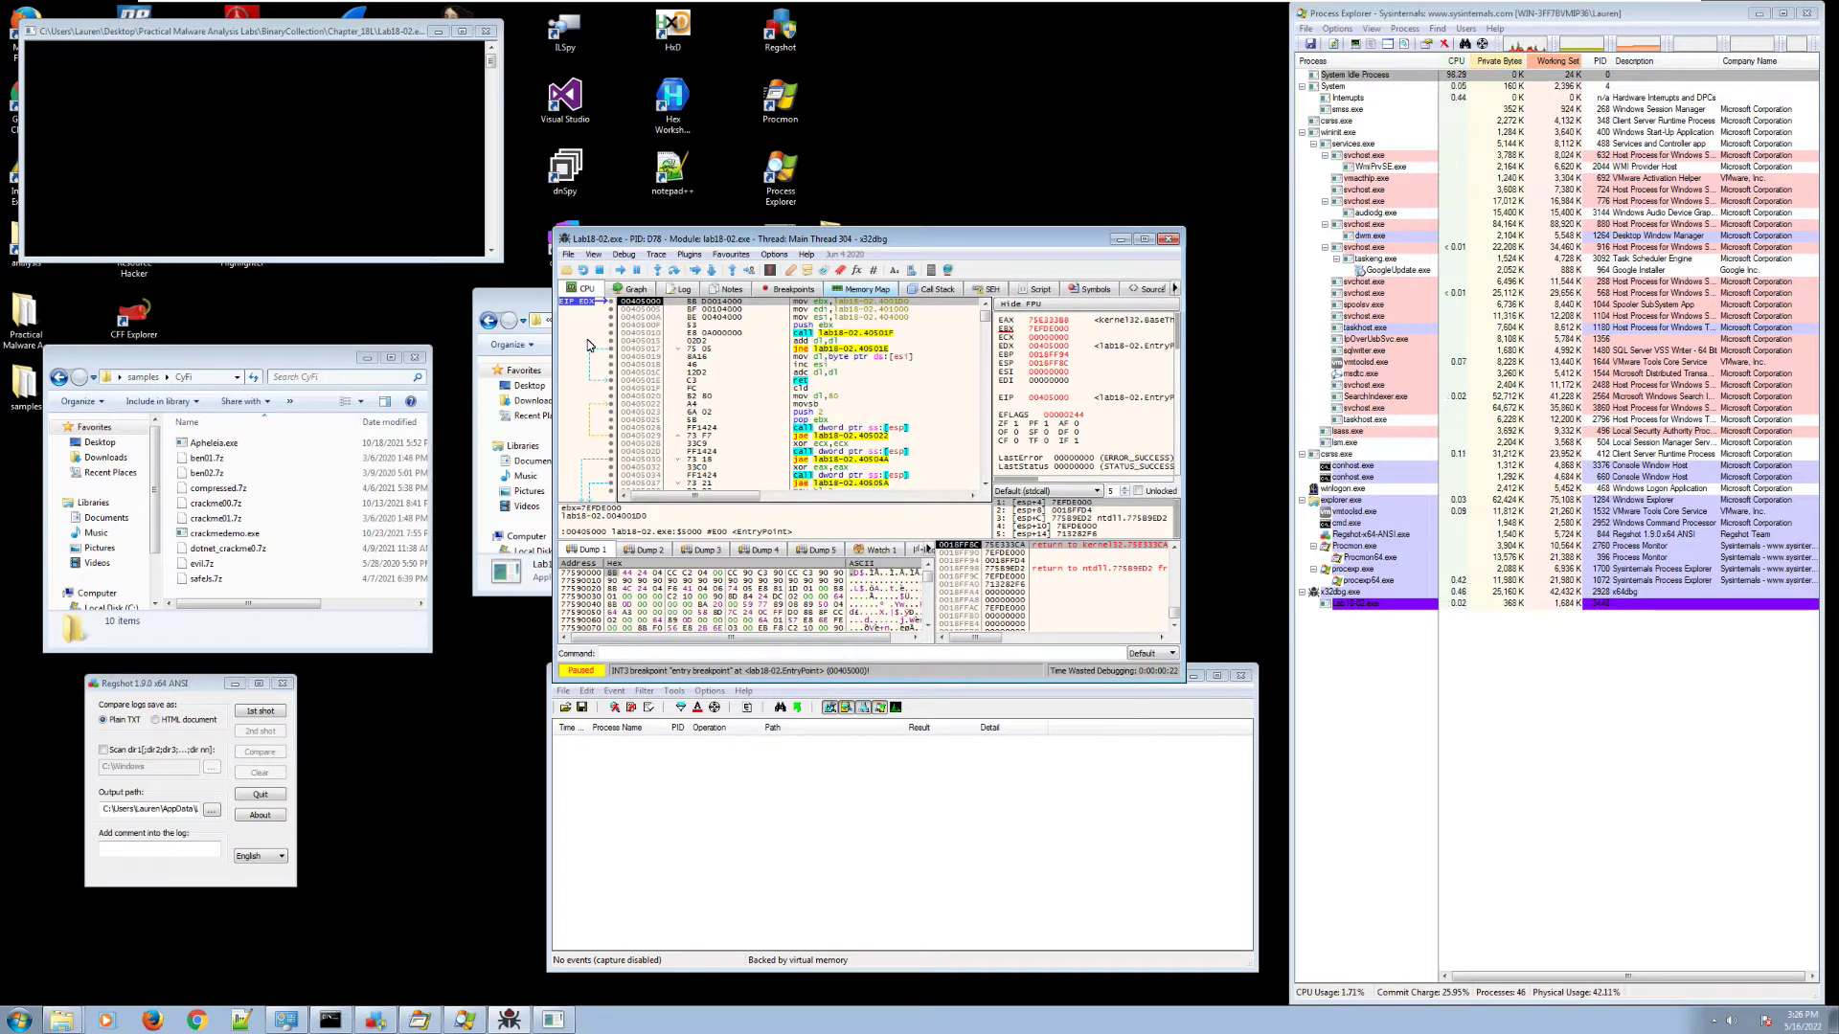
Display the wider memory map and set an execute memory breakpoint on the Lab18-02.exe section at 00401000
{"action": "key", "text": "alt+m"}
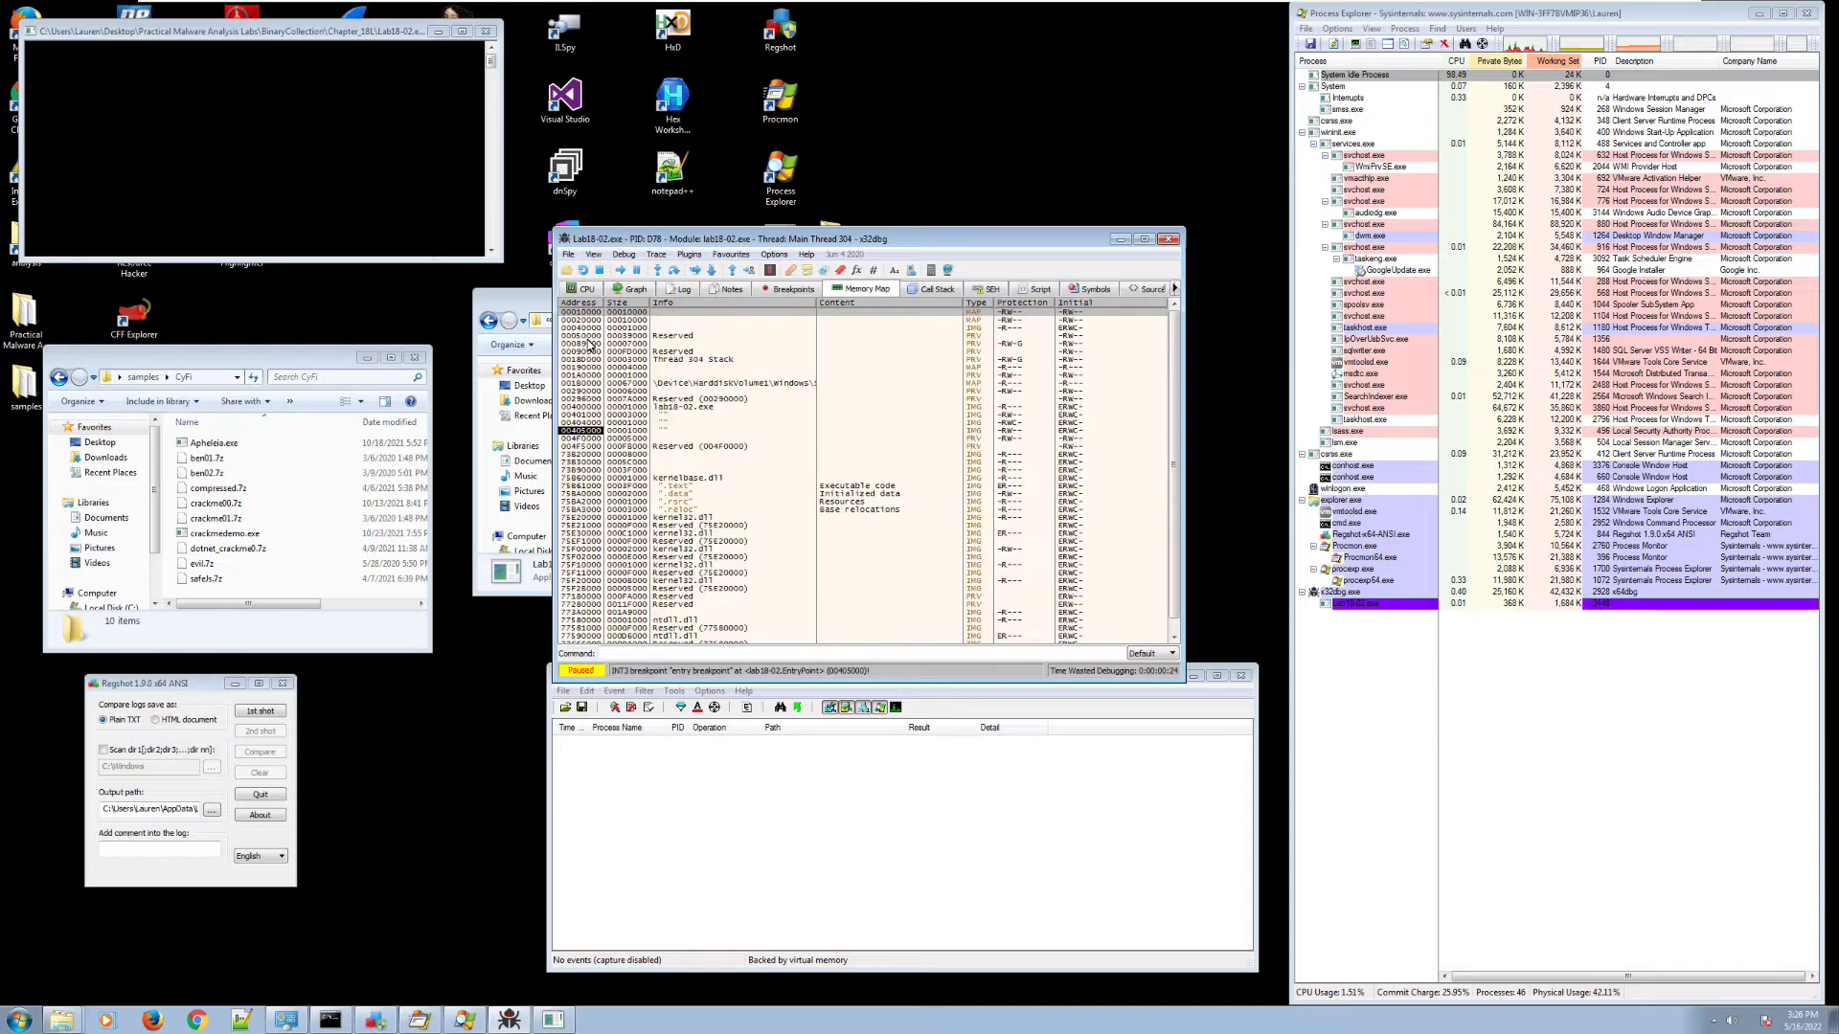
{"action": "left_click_drag", "start_coordinate": [1183, 288], "coordinate": [1288, 287]}
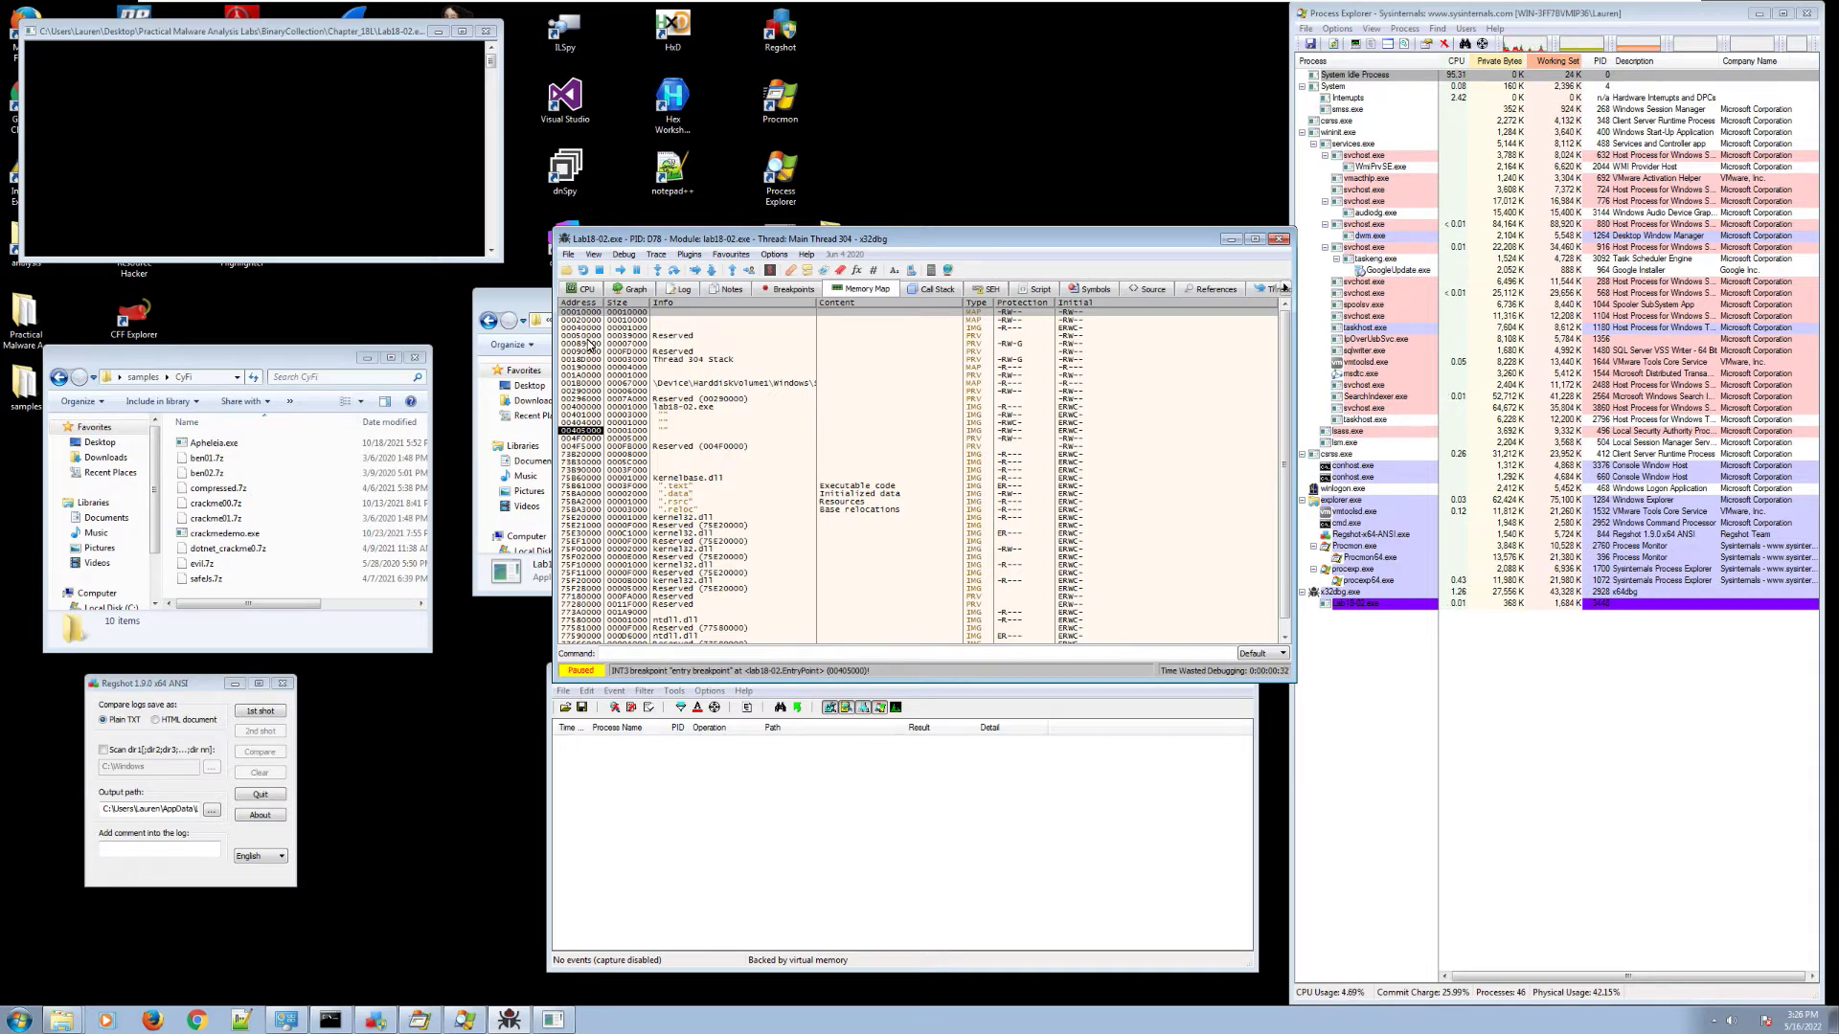
{"action": "left_click", "coordinate": [594, 415]}
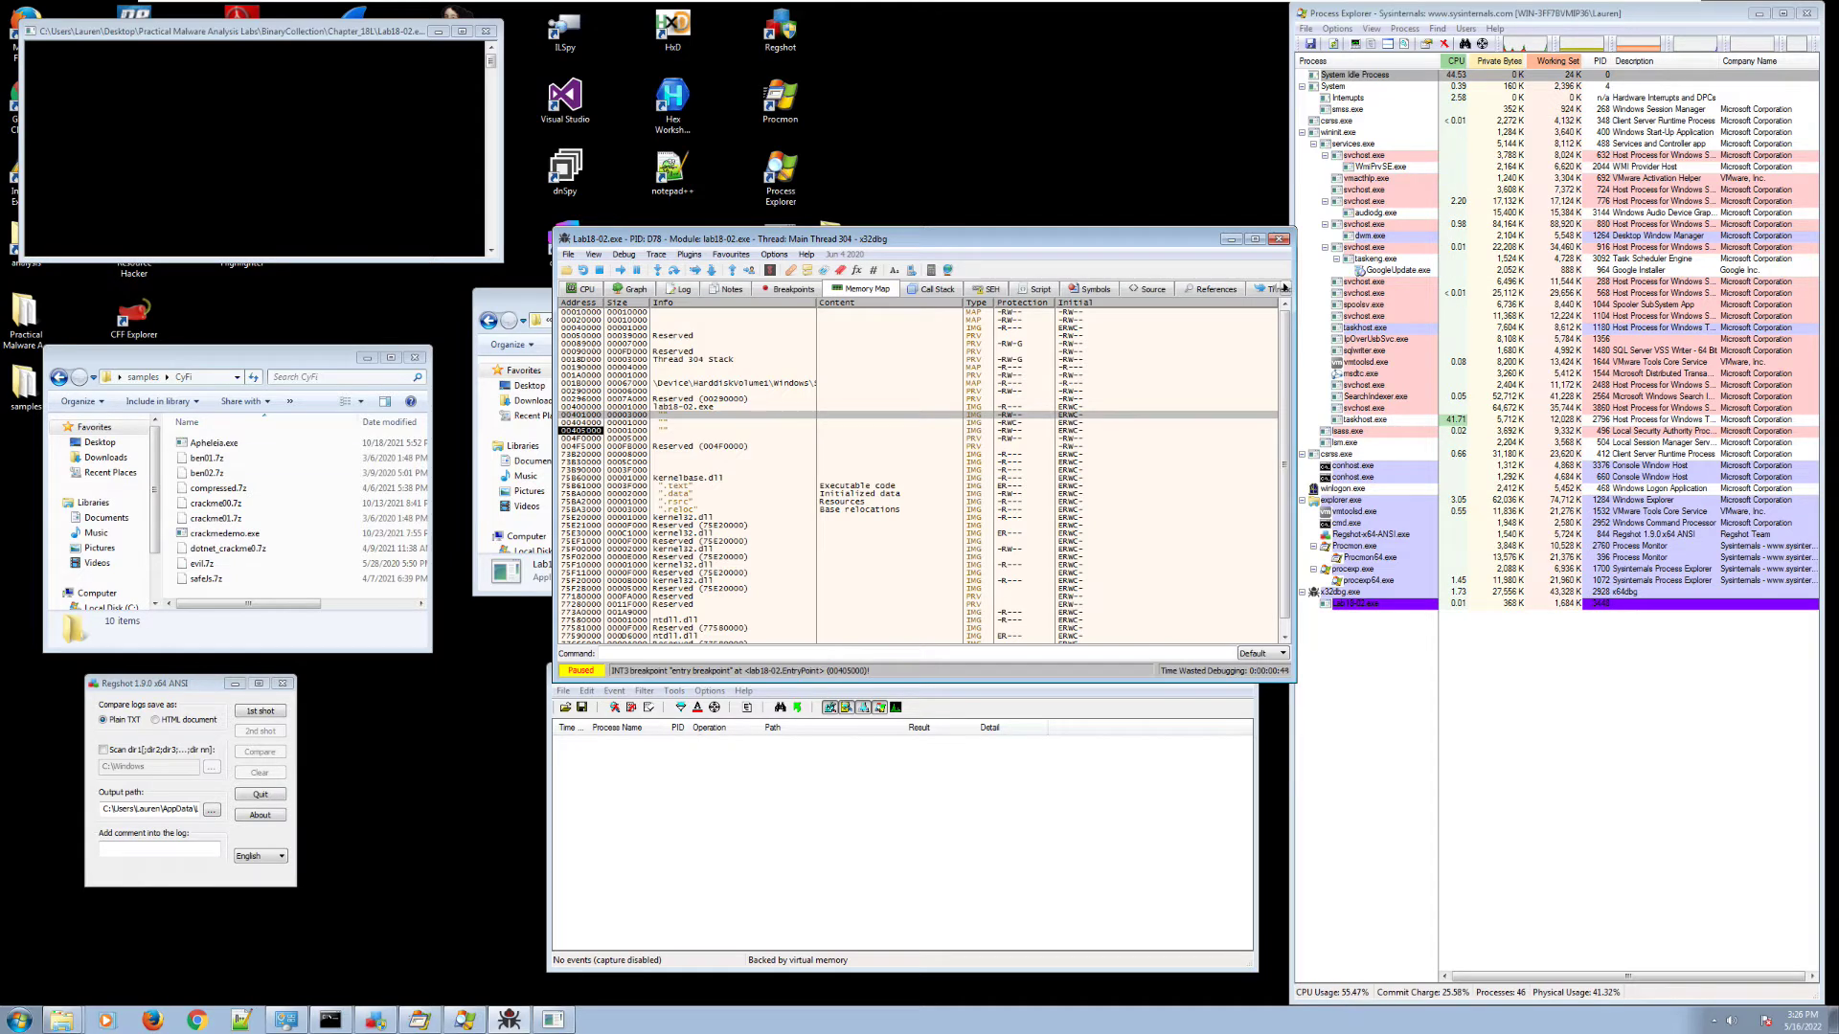
{"action": "right_click", "coordinate": [661, 419]}
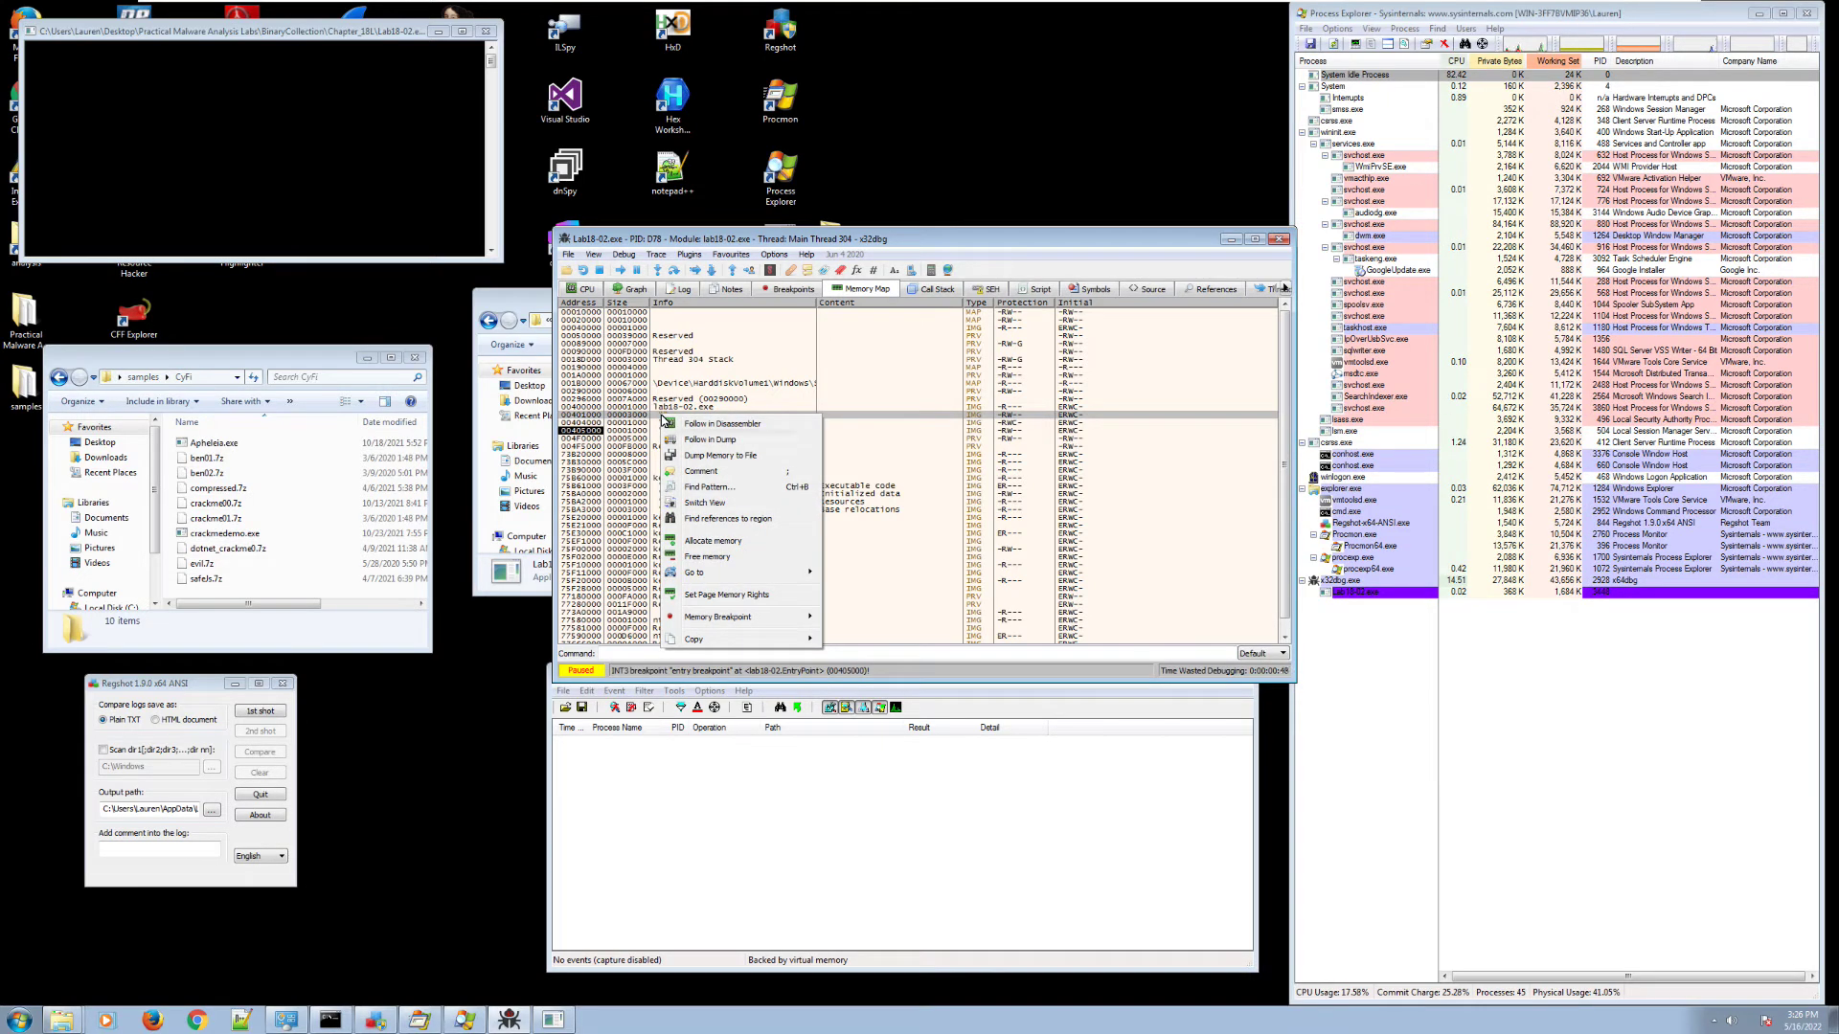
{"action": "mouse_move", "coordinate": [718, 616]}
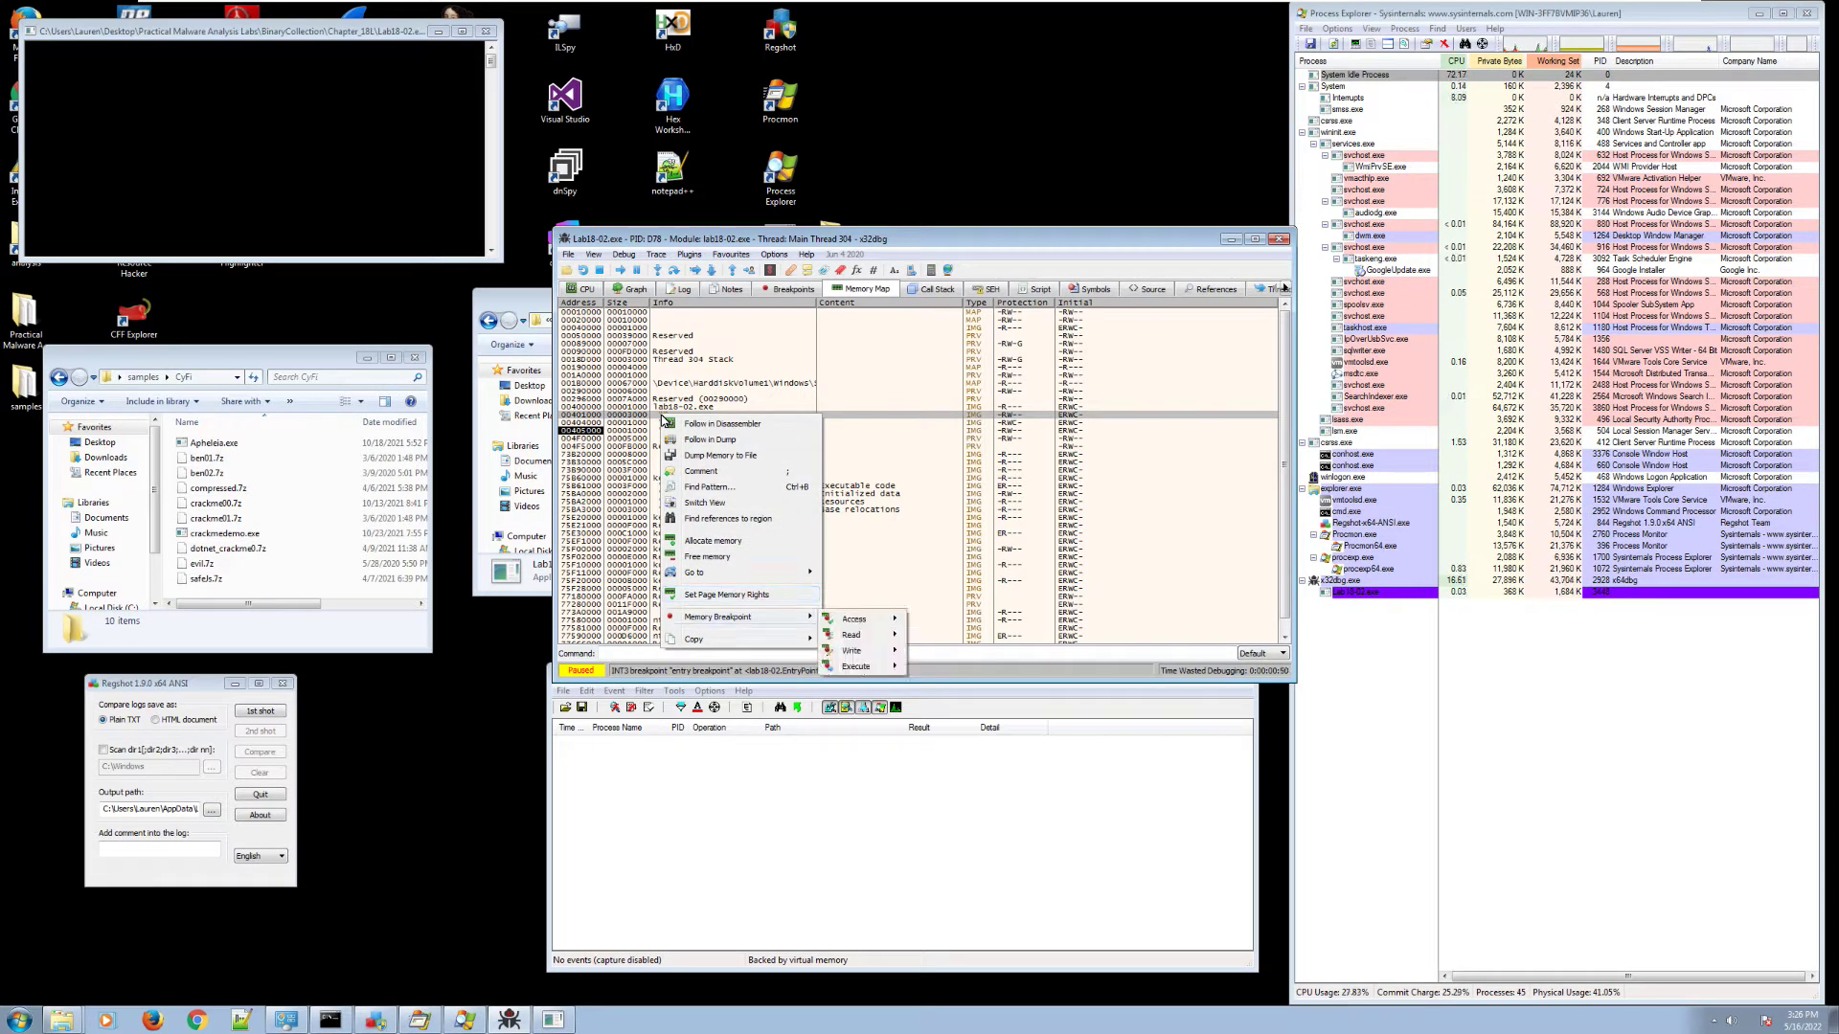
{"action": "key", "text": "Right"}
{"action": "key", "text": "Left"}
{"action": "key", "text": "Down"}
{"action": "key", "text": "Down"}
{"action": "key", "text": "Down"}
{"action": "key", "text": "Right"}
{"action": "key", "text": "Return"}
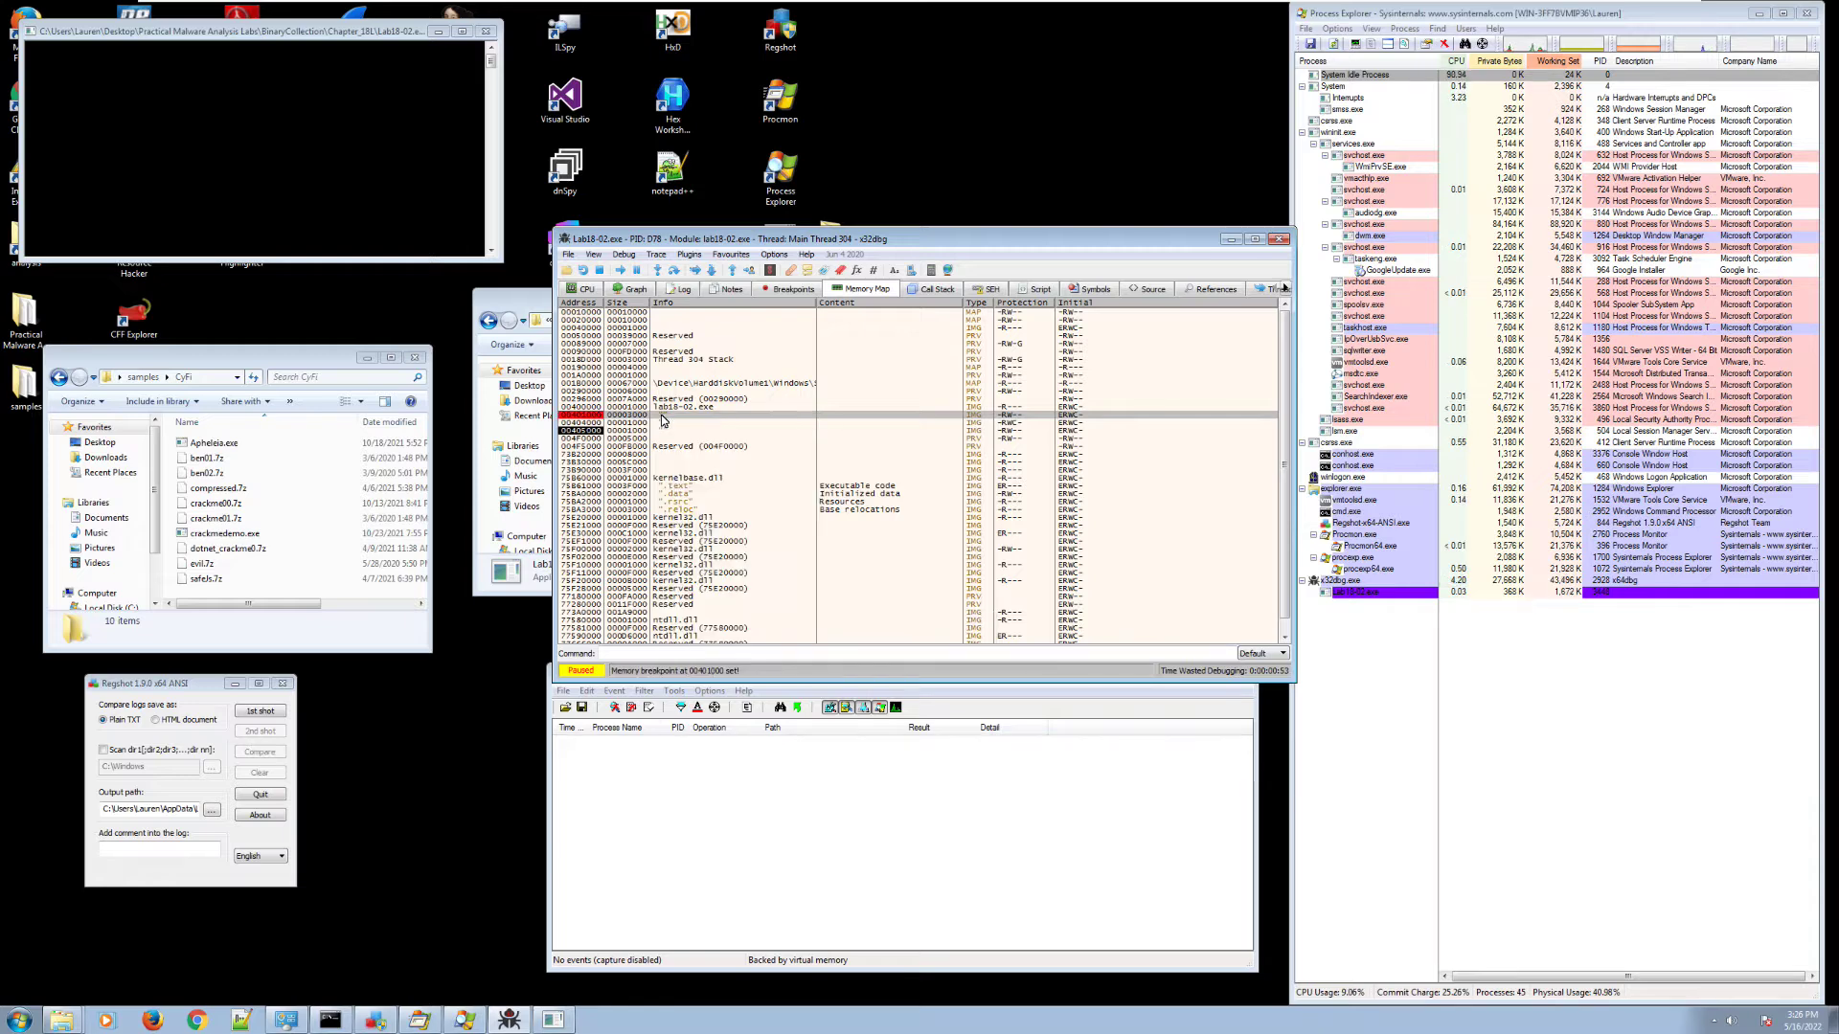
Set an execute memory breakpoint on the section at 00404000, and resume the program with the disassembly shown until it breaks
{"action": "left_click", "coordinate": [661, 421]}
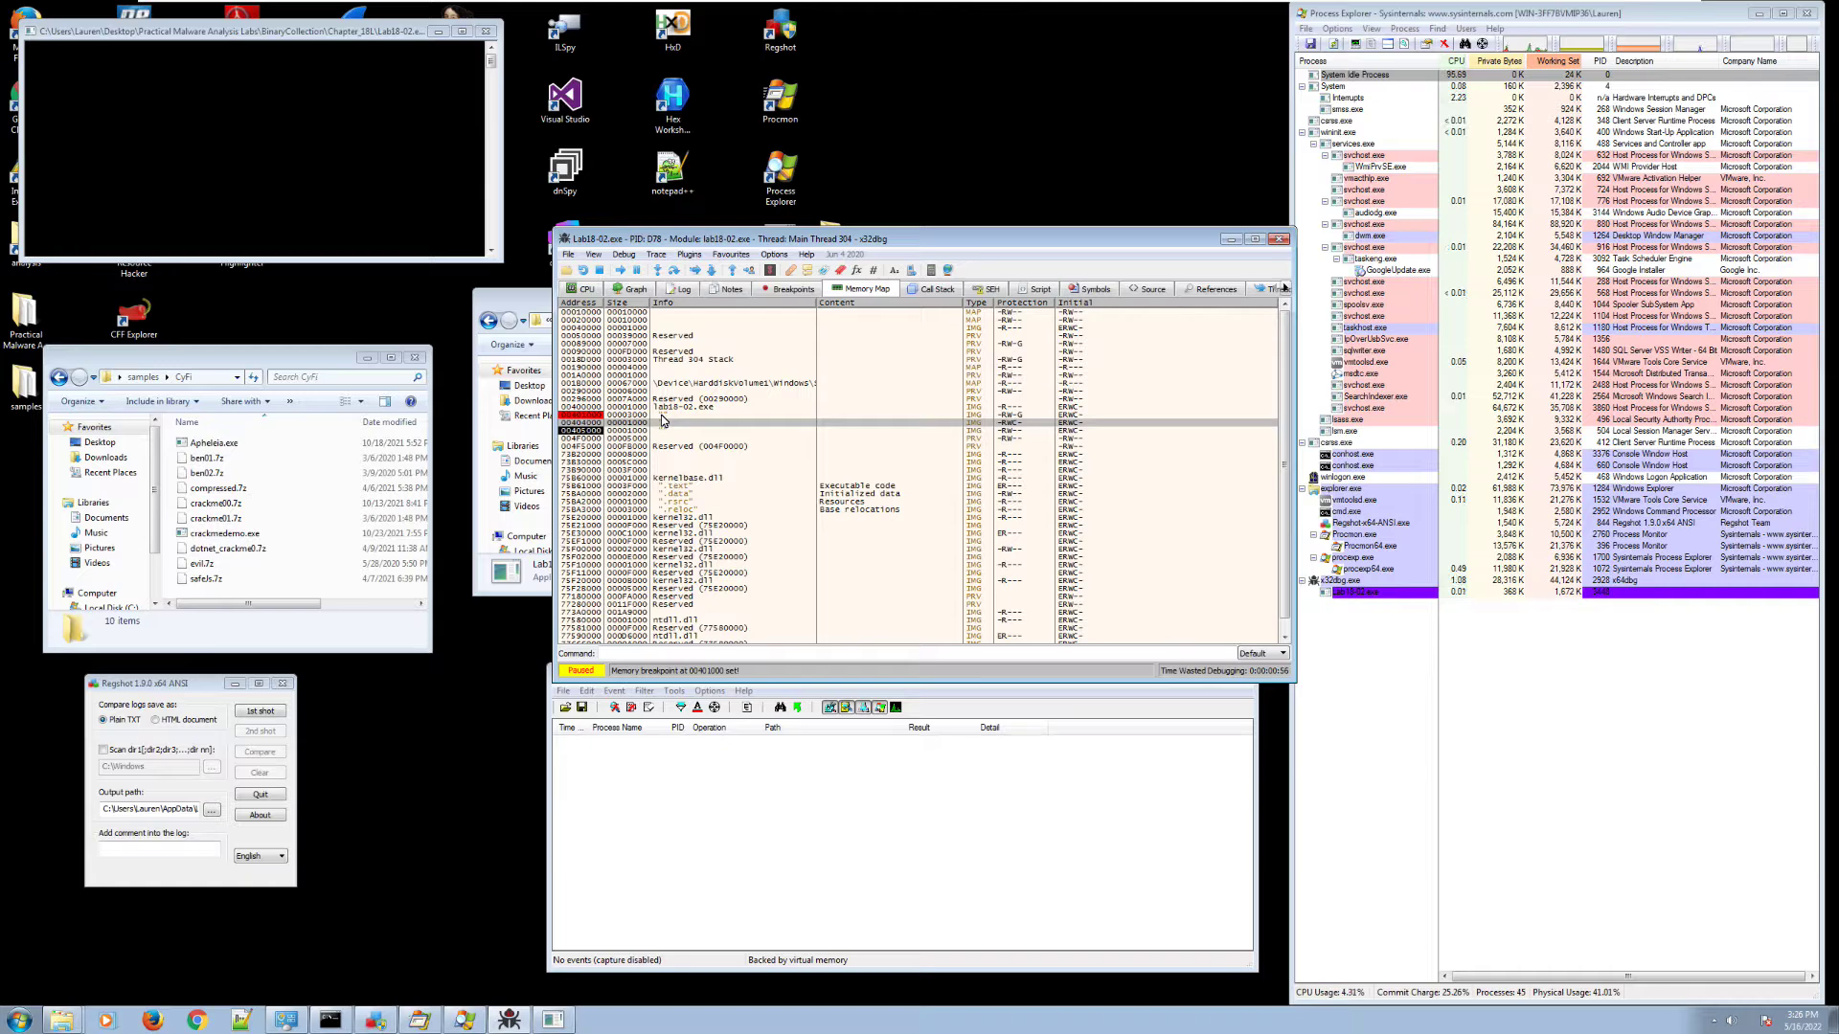
{"action": "right_click", "coordinate": [661, 421]}
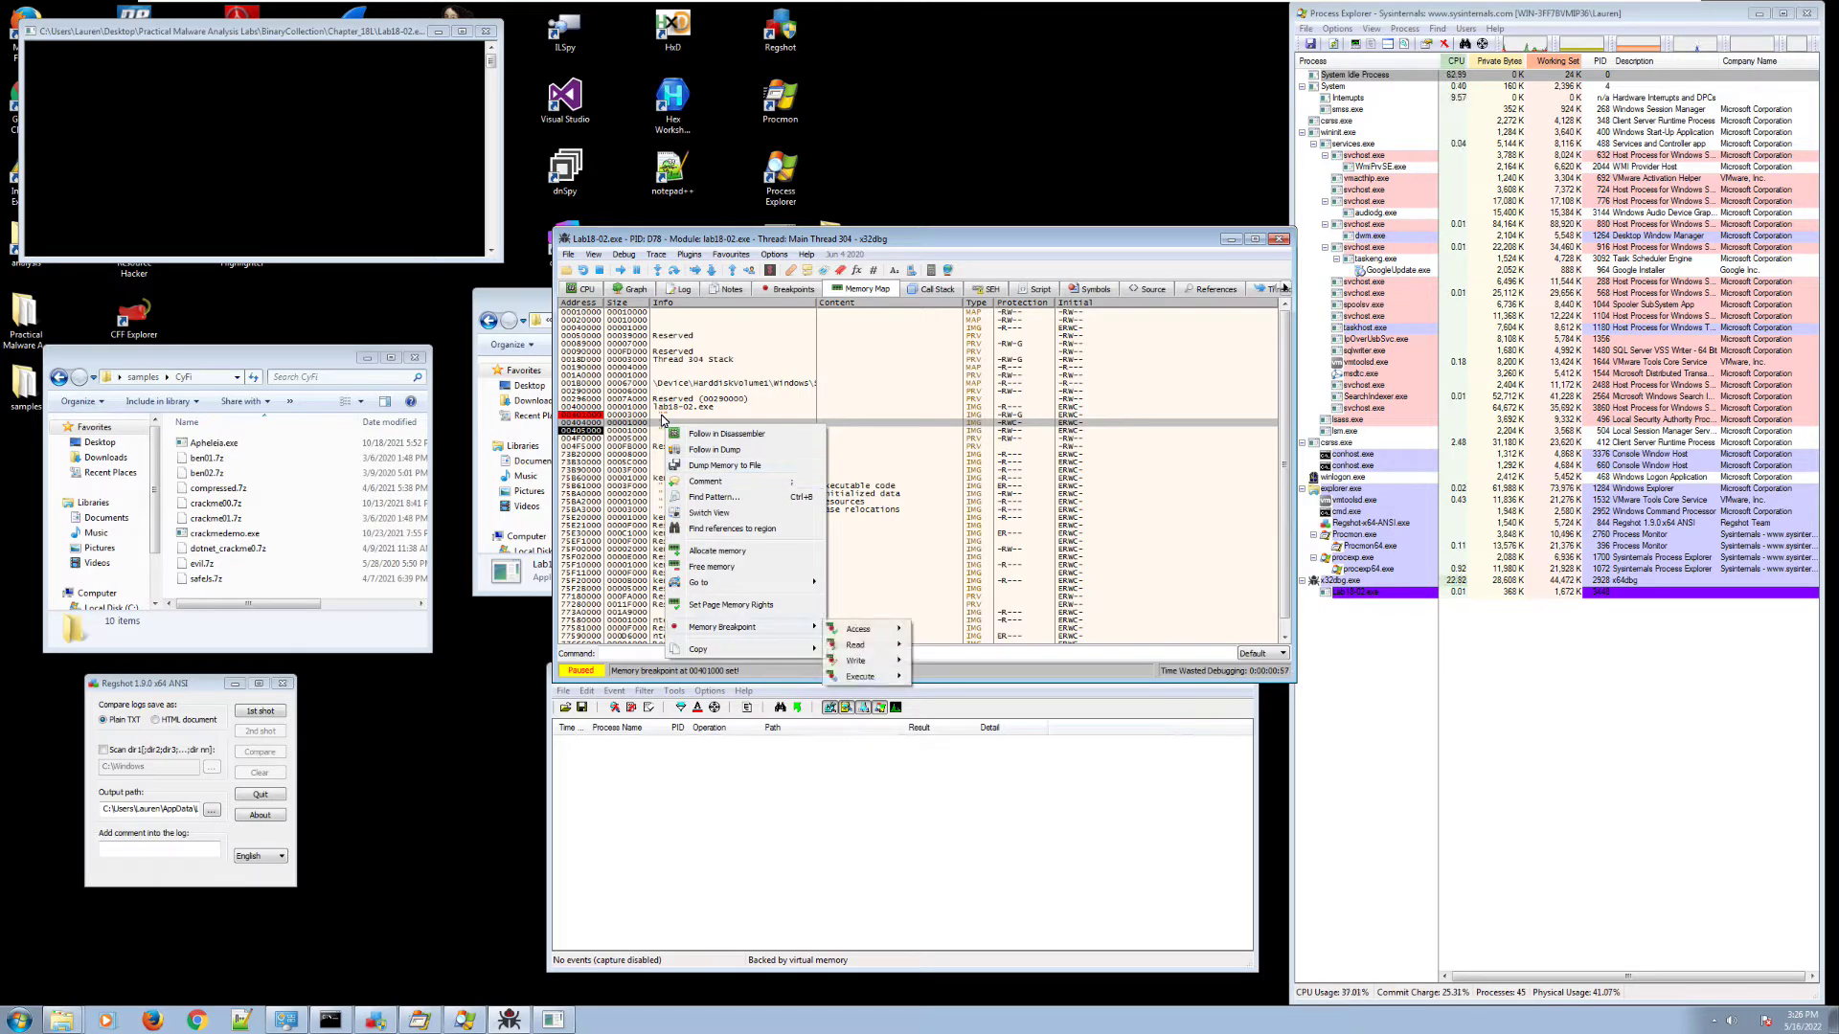
{"action": "mouse_move", "coordinate": [860, 677]}
{"action": "left_click", "coordinate": [957, 677]}
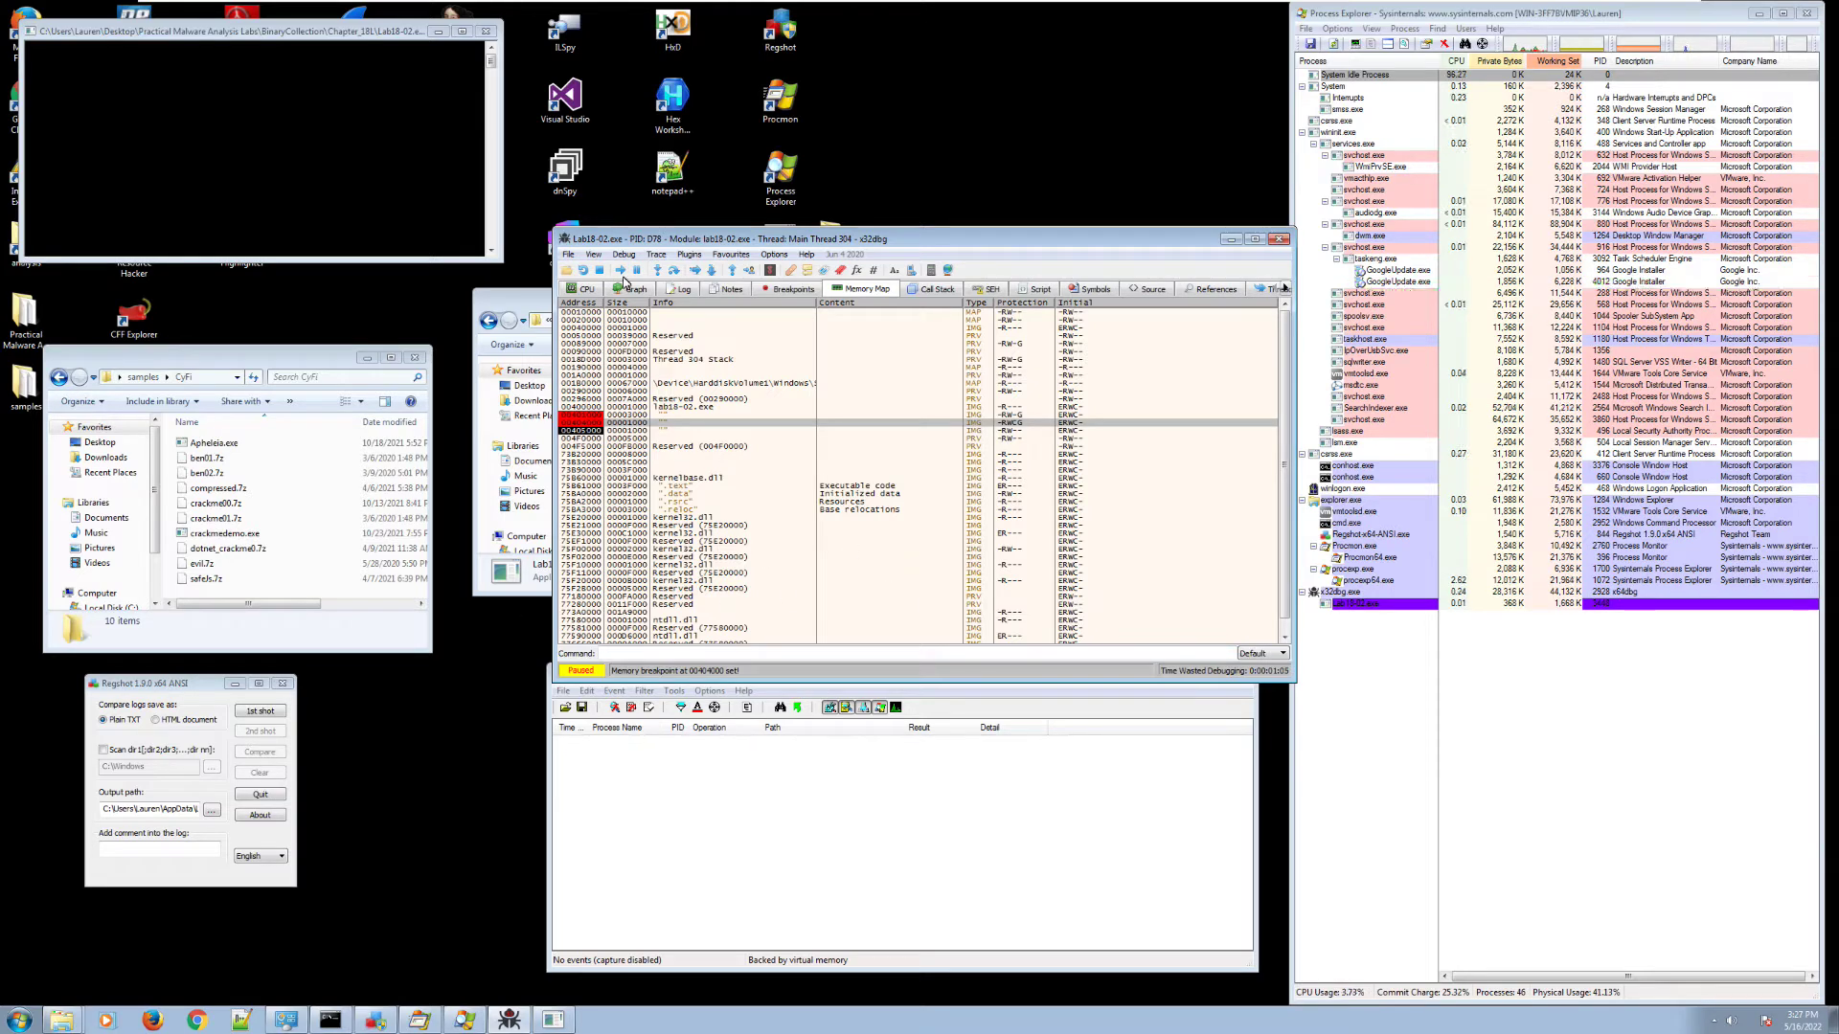
{"action": "left_click", "coordinate": [565, 295]}
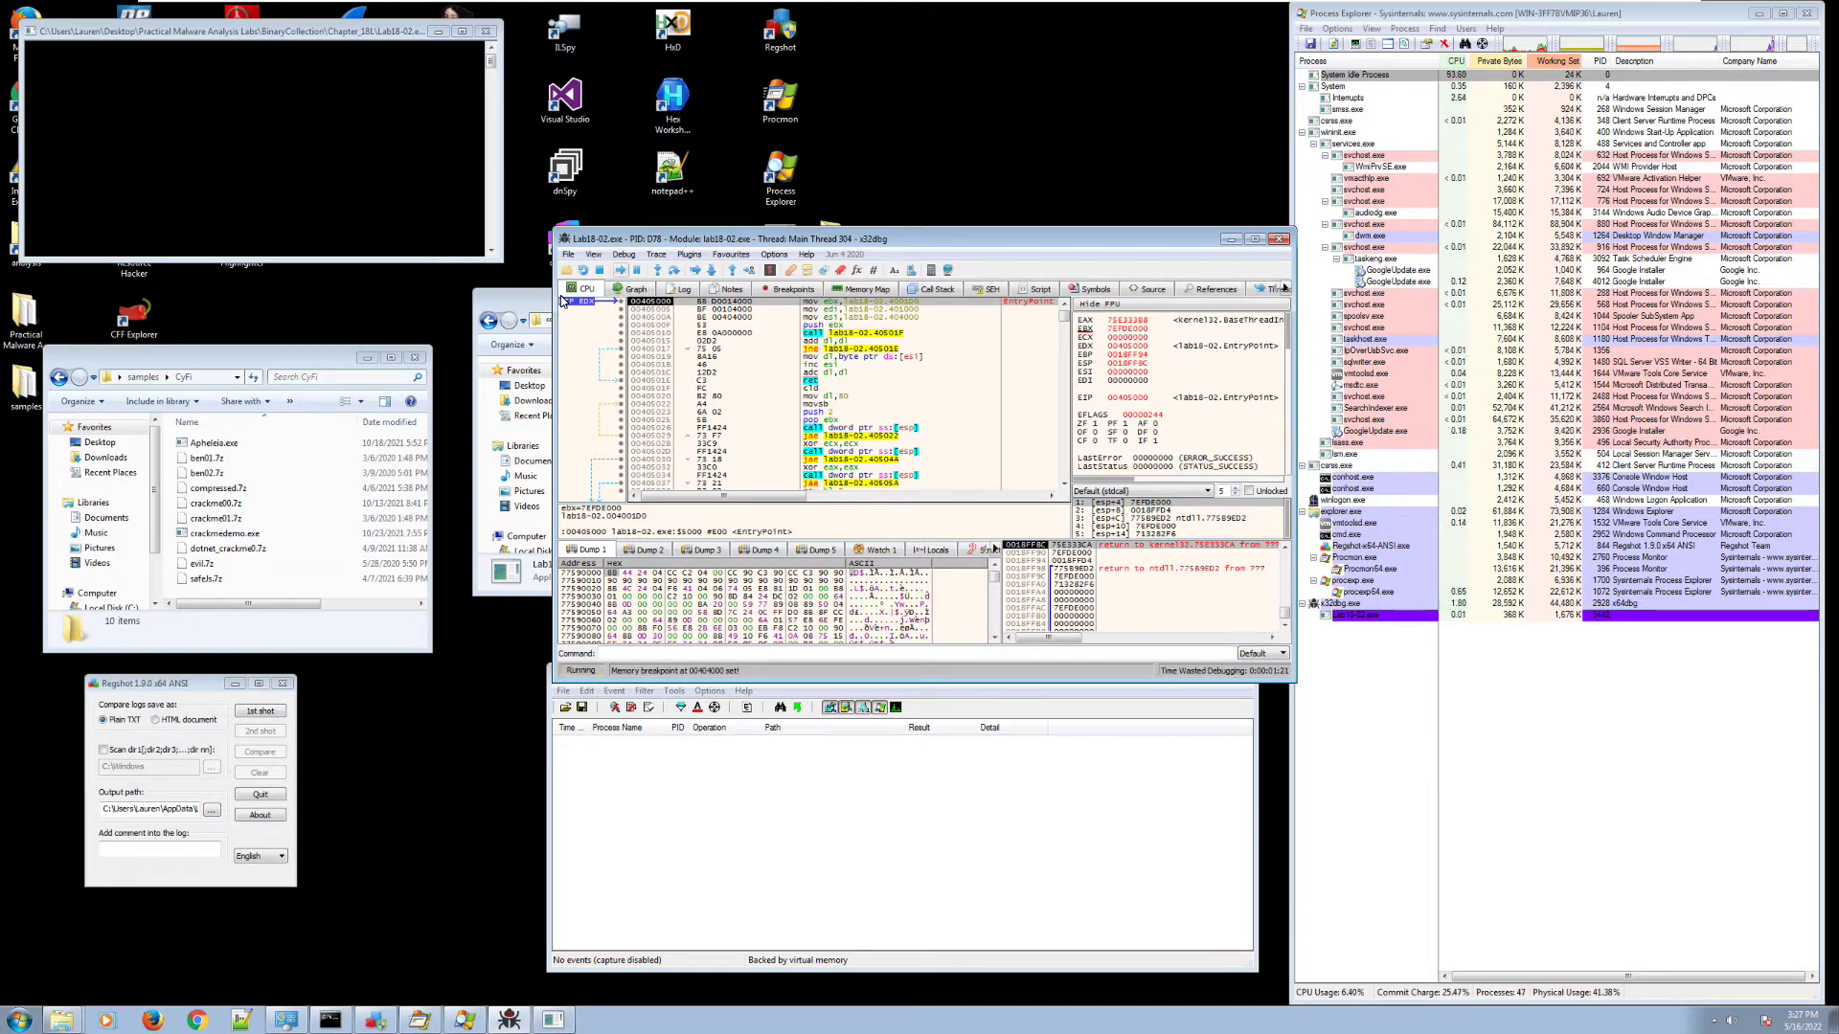
{"action": "key", "text": "F9"}
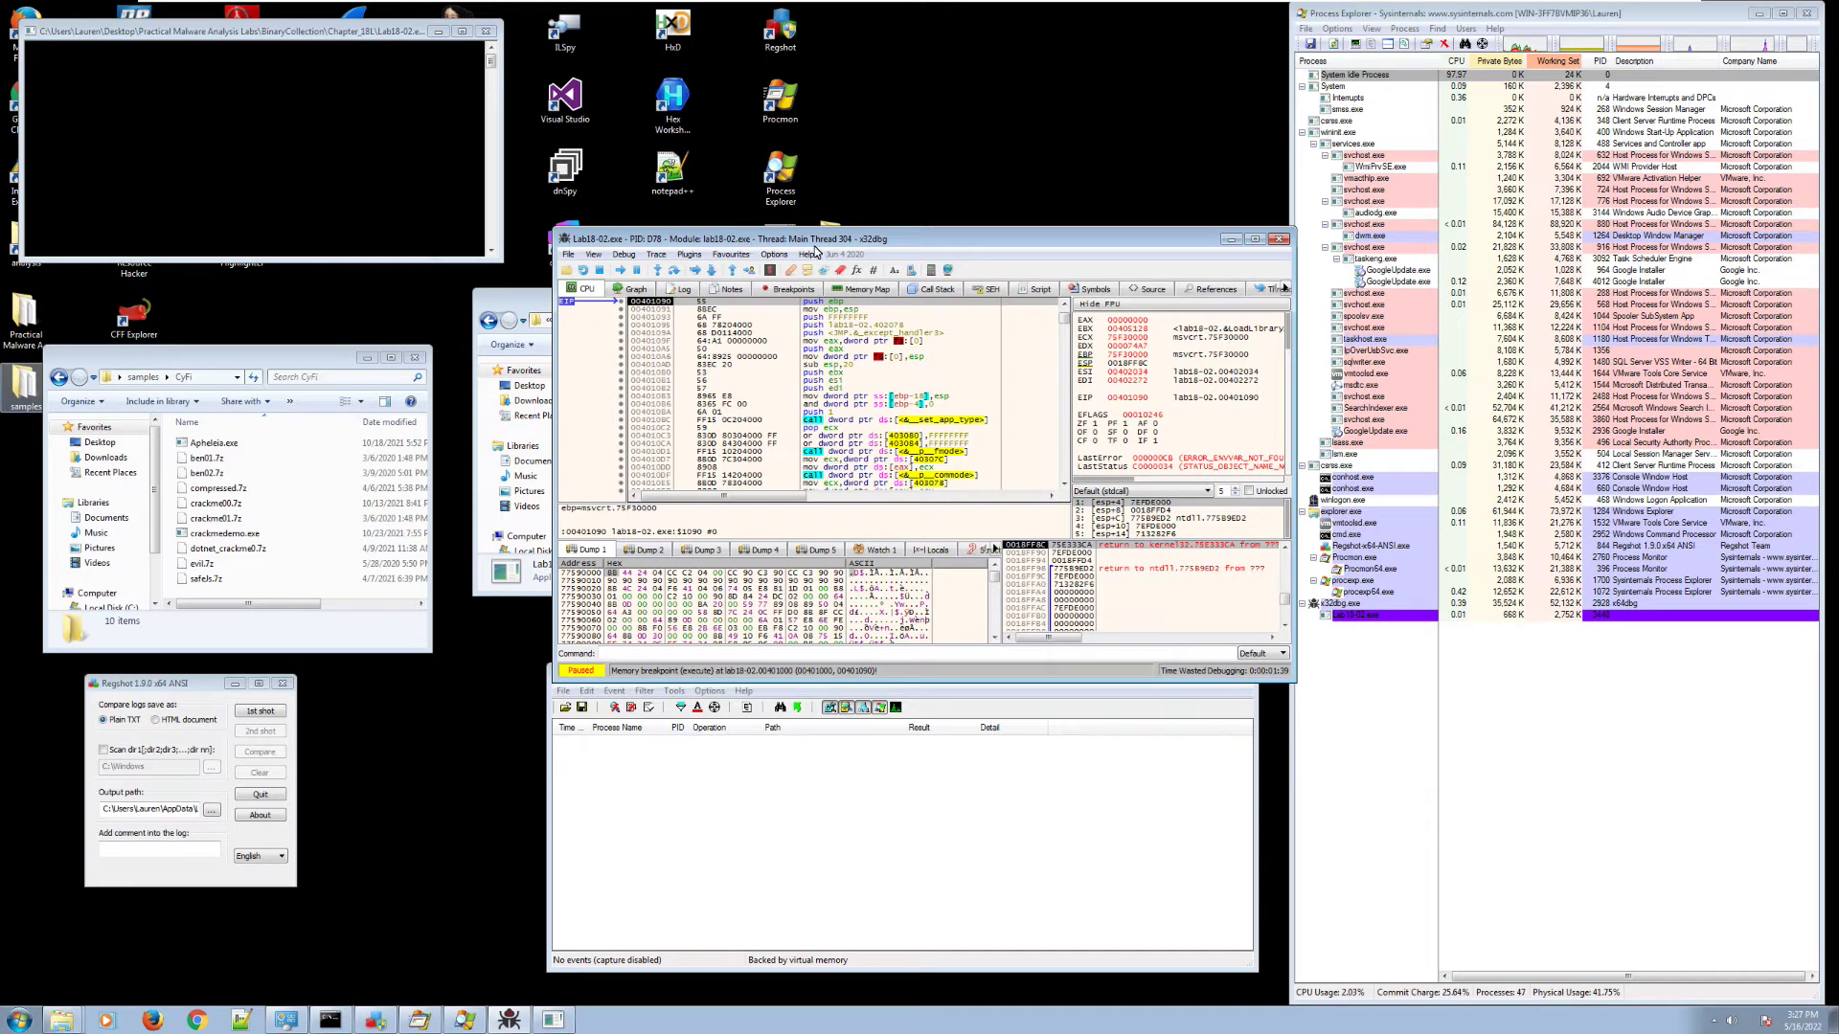
Open Scylla for the paused process and dump it from memory as Lab18-02_dump.exe
{"action": "left_click", "coordinate": [698, 258]}
{"action": "mouse_move", "coordinate": [697, 256]}
{"action": "key", "text": "ctrl+i"}
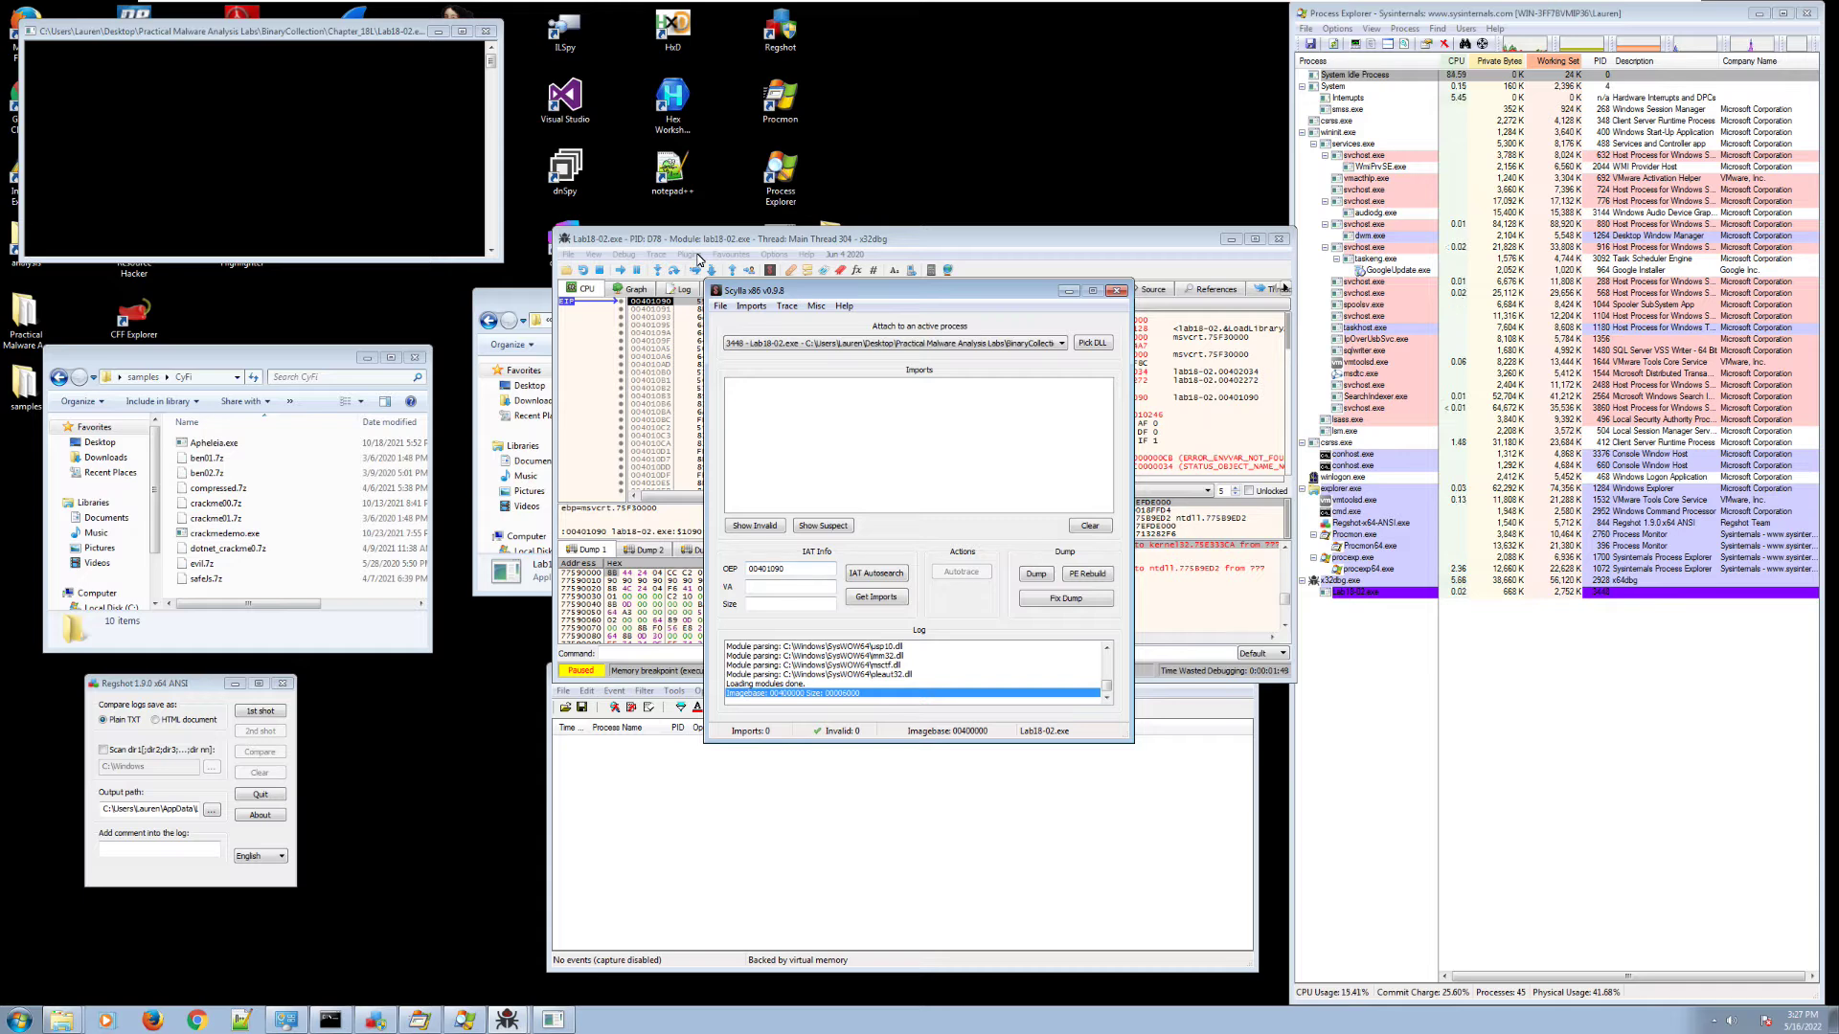
{"action": "left_click", "coordinate": [1036, 574]}
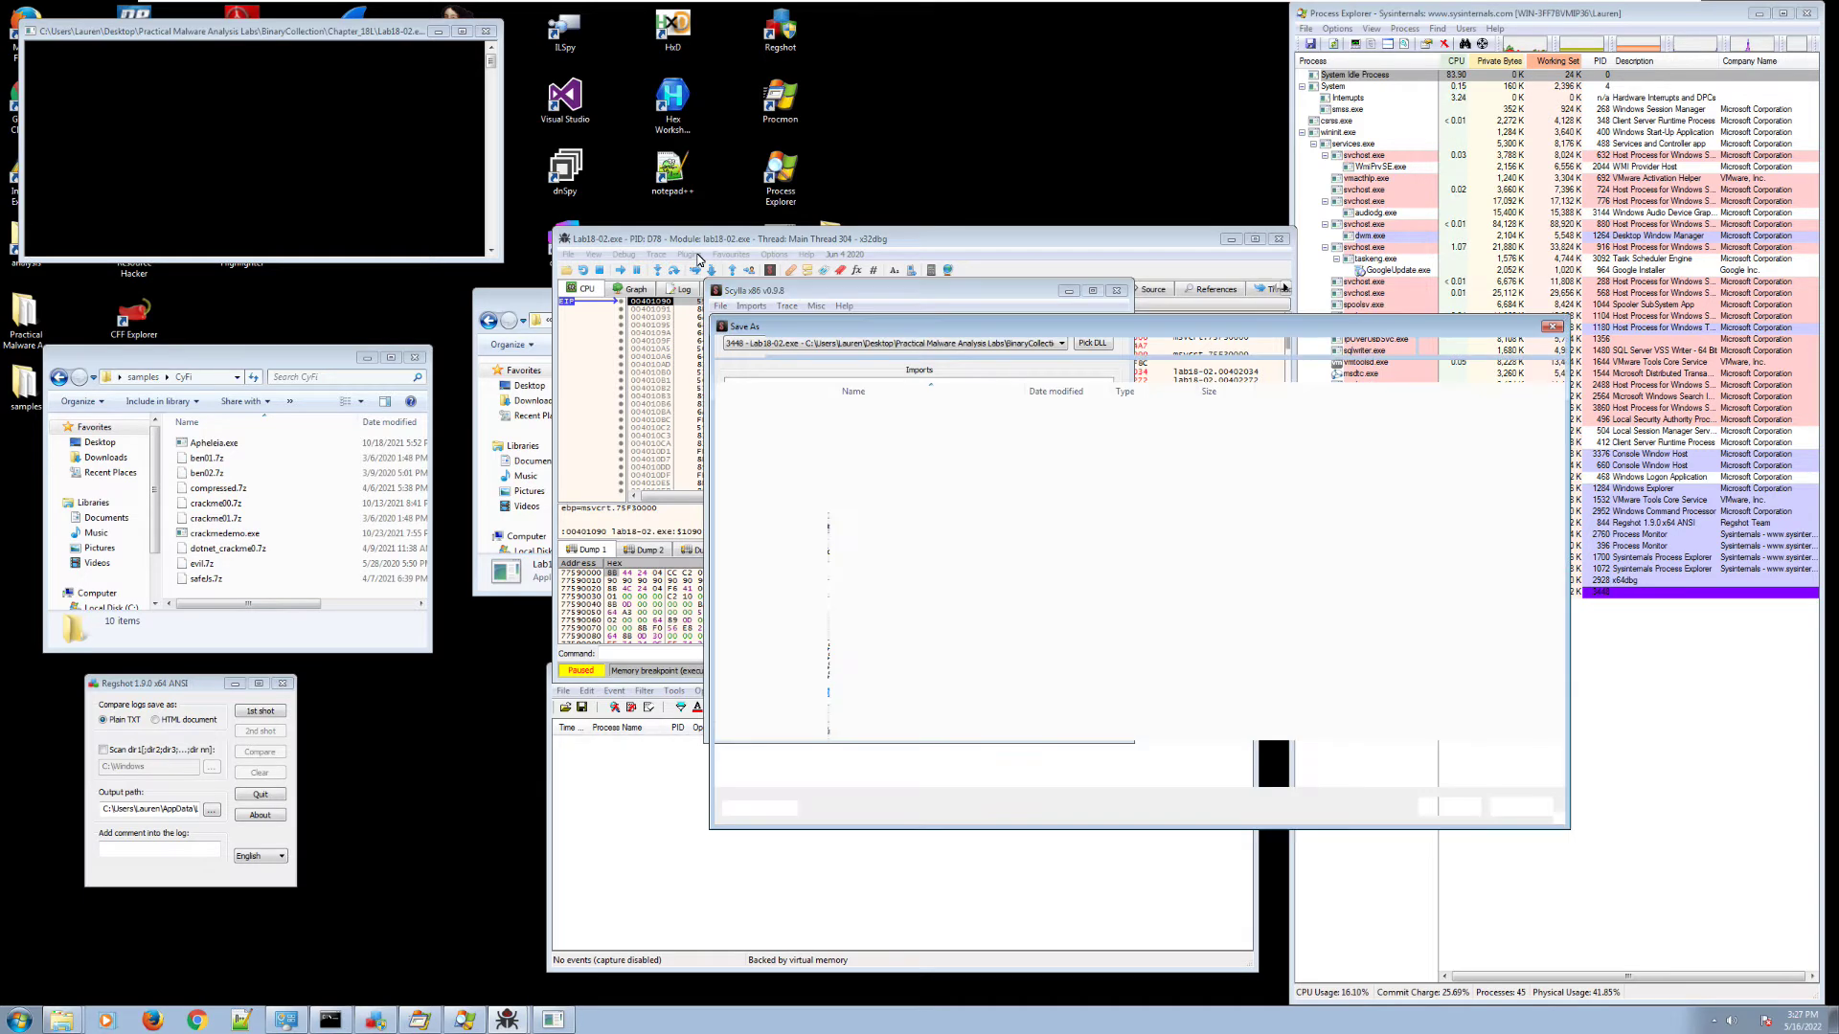
{"action": "key", "text": "Return"}
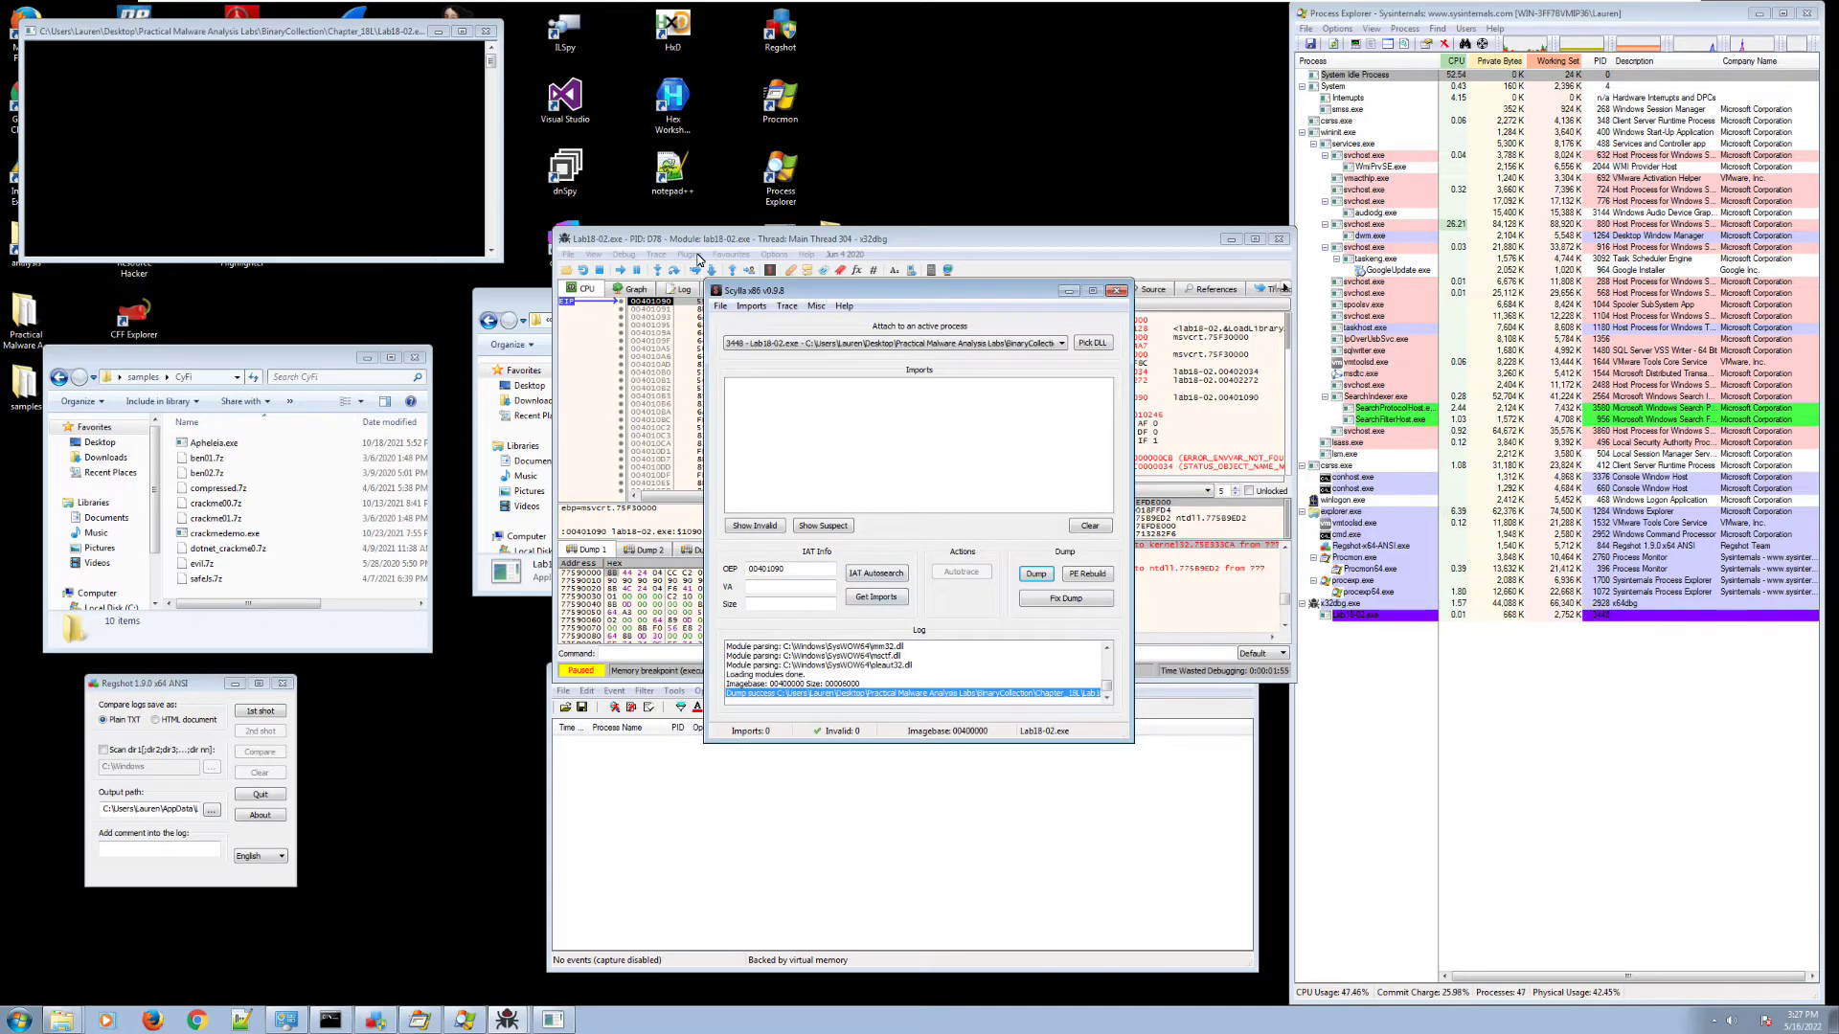
Autosearch the IAT, accept the advanced search result, and retrieve the imports
{"action": "left_click", "coordinate": [877, 574]}
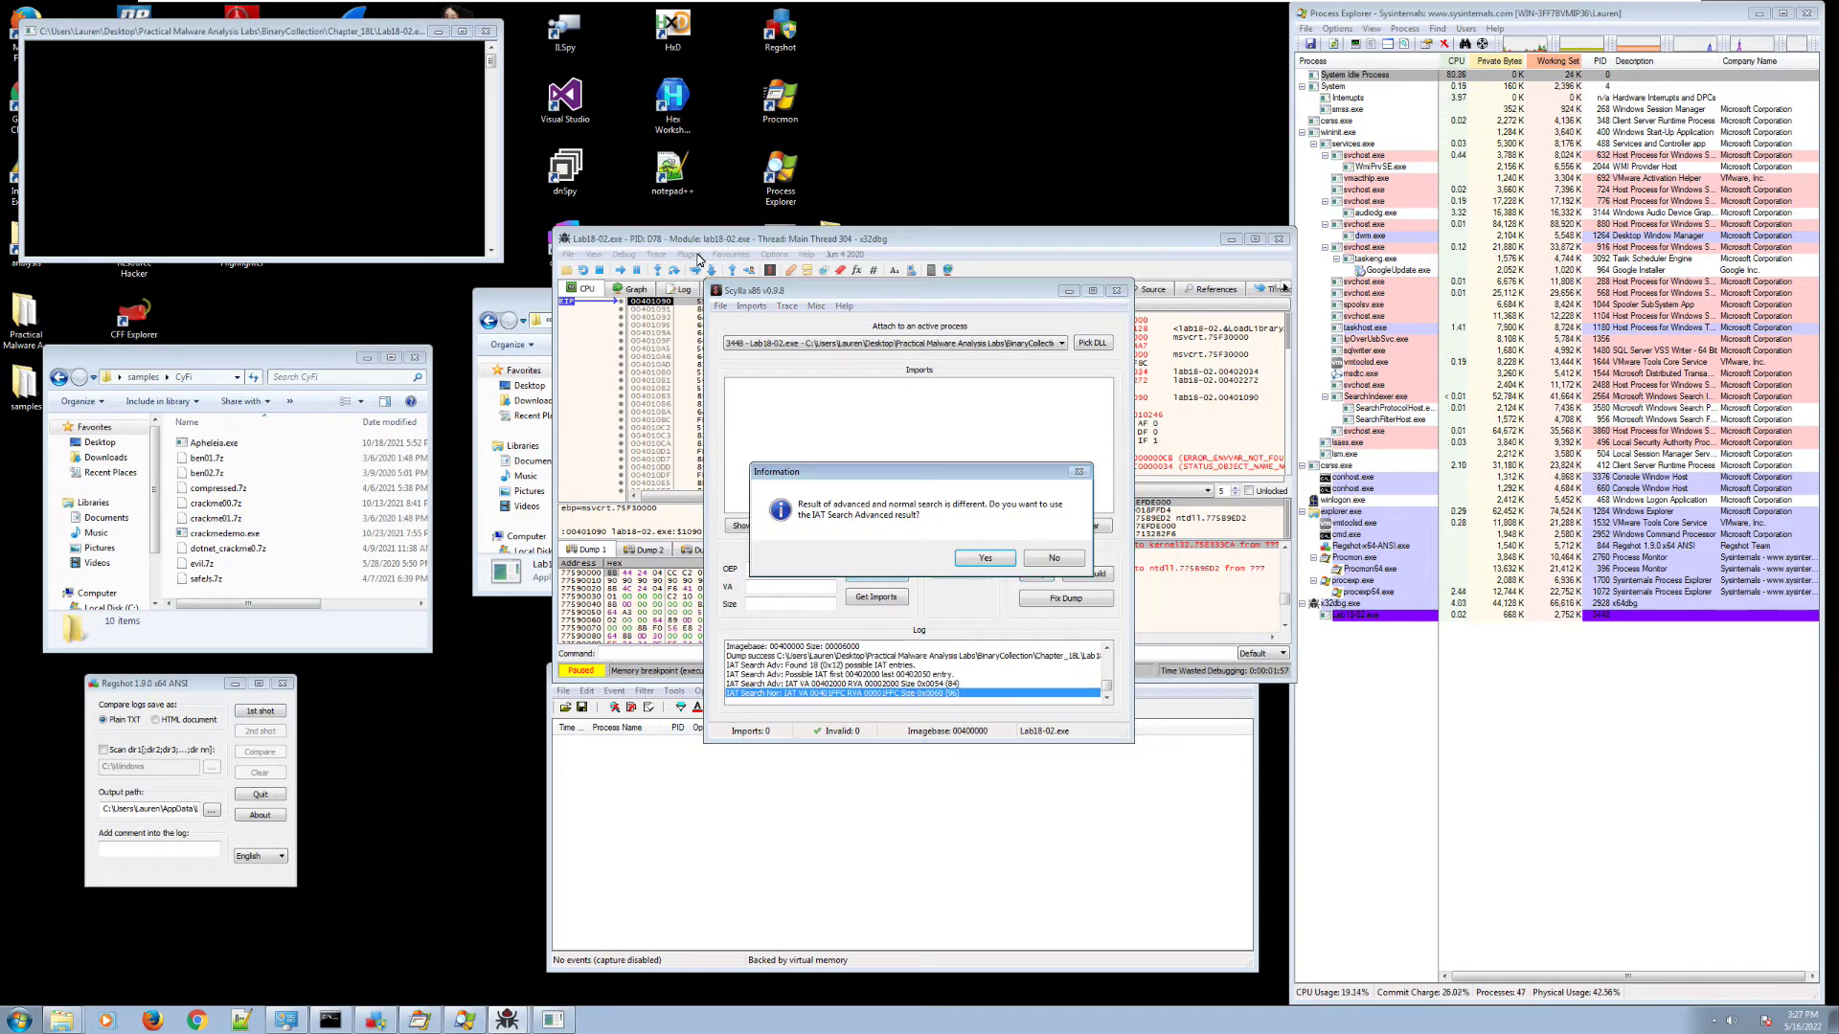
{"action": "left_click", "coordinate": [984, 558]}
{"action": "key", "text": "Return"}
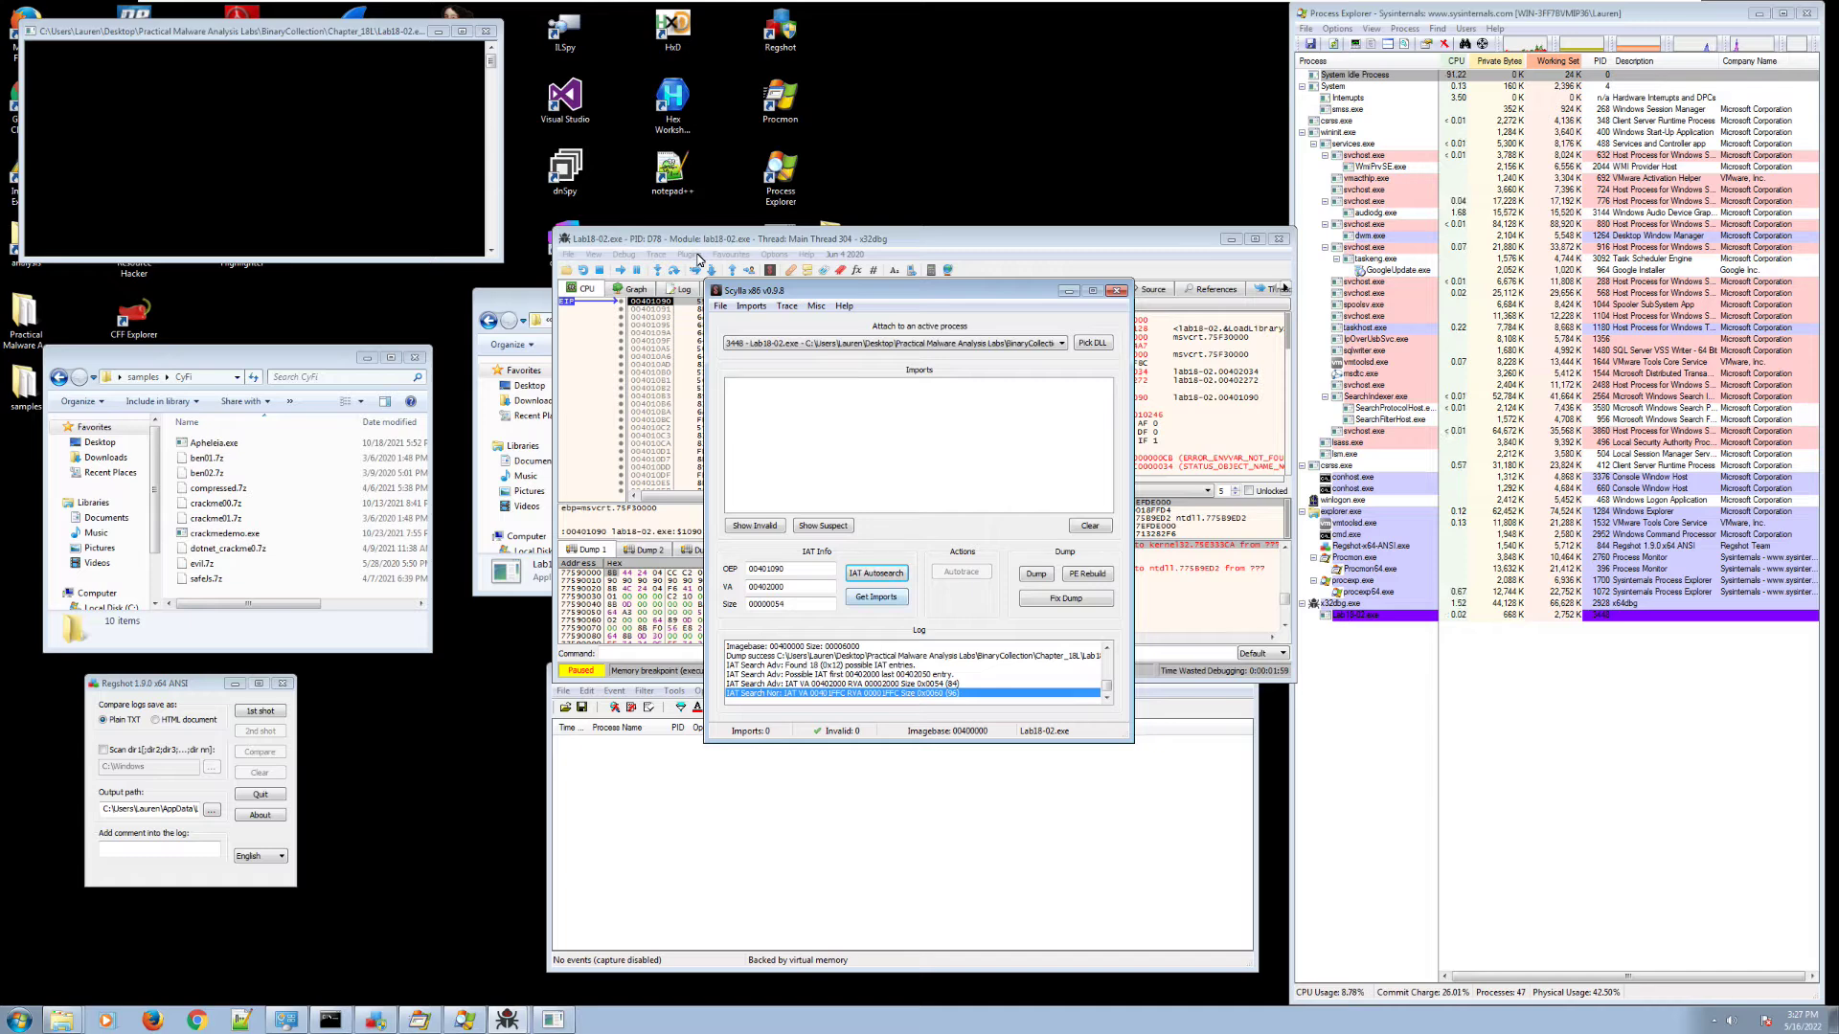
{"action": "left_click", "coordinate": [876, 596]}
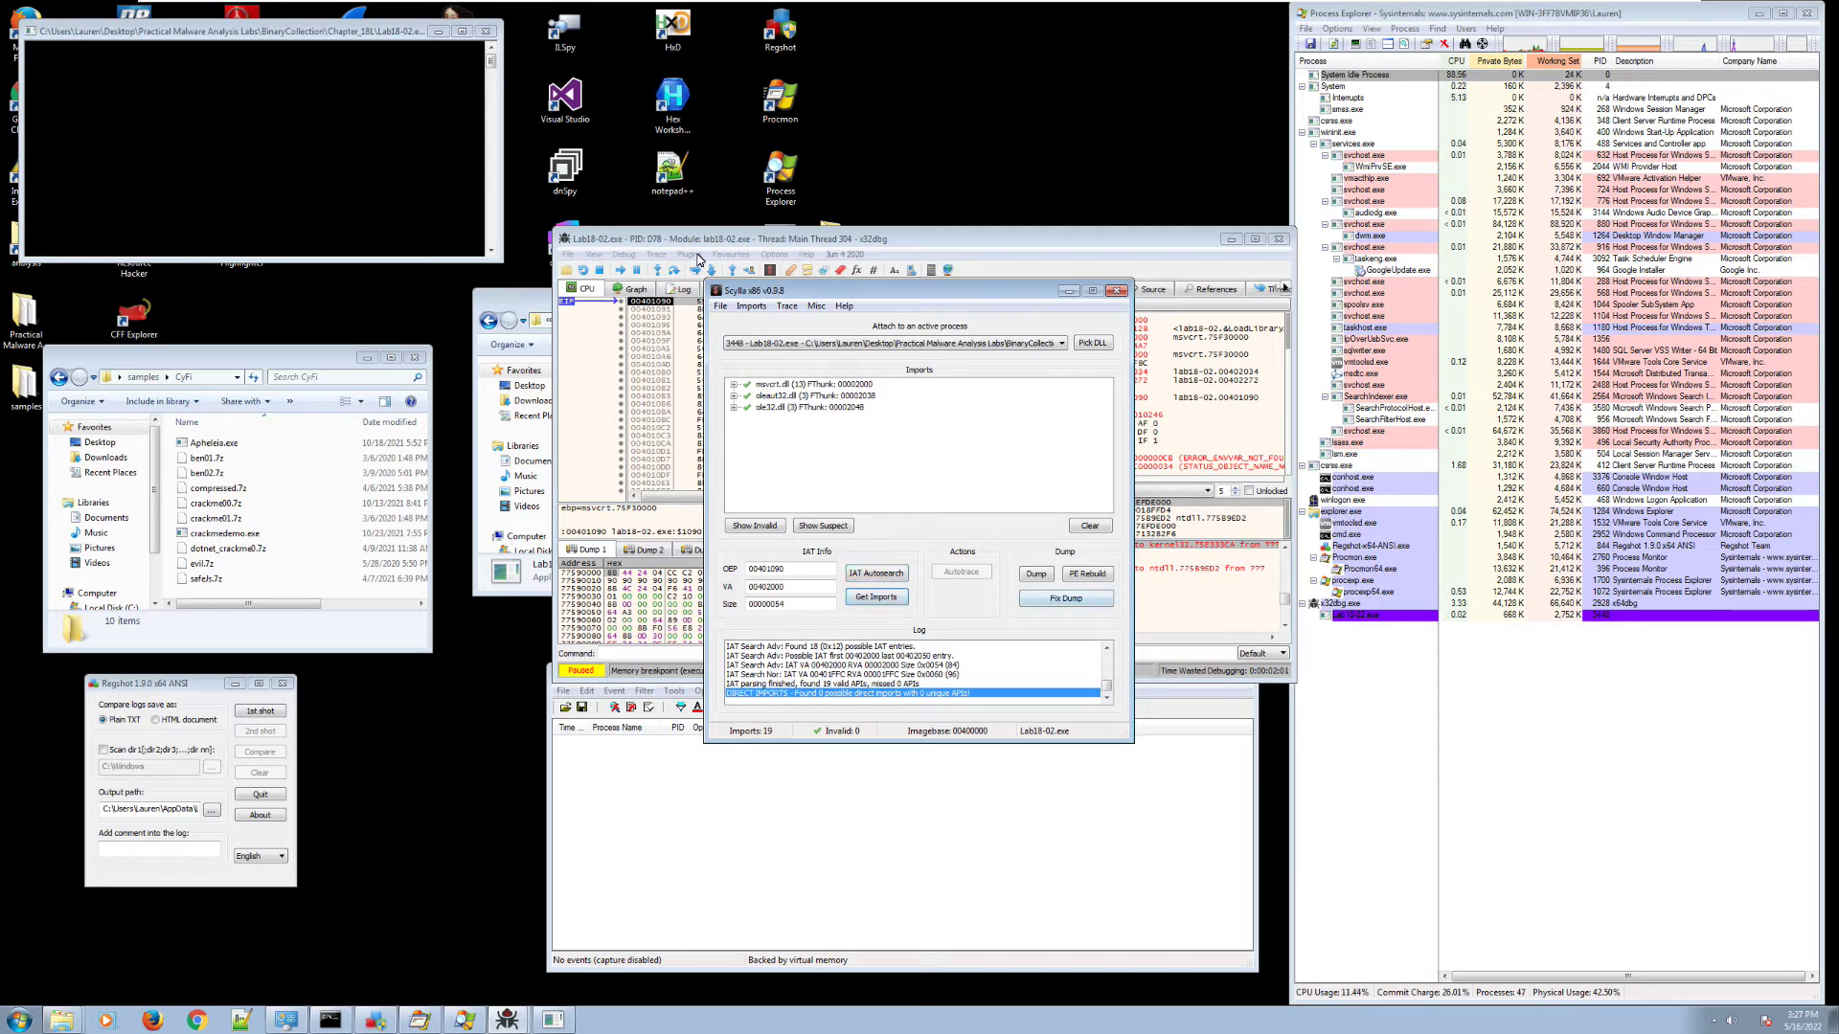
Fix the import table of Lab18-02_dump.exe with the recovered imports and widen the Scylla window to read the log
{"action": "left_click", "coordinate": [1066, 599]}
{"action": "left_click", "coordinate": [900, 442]}
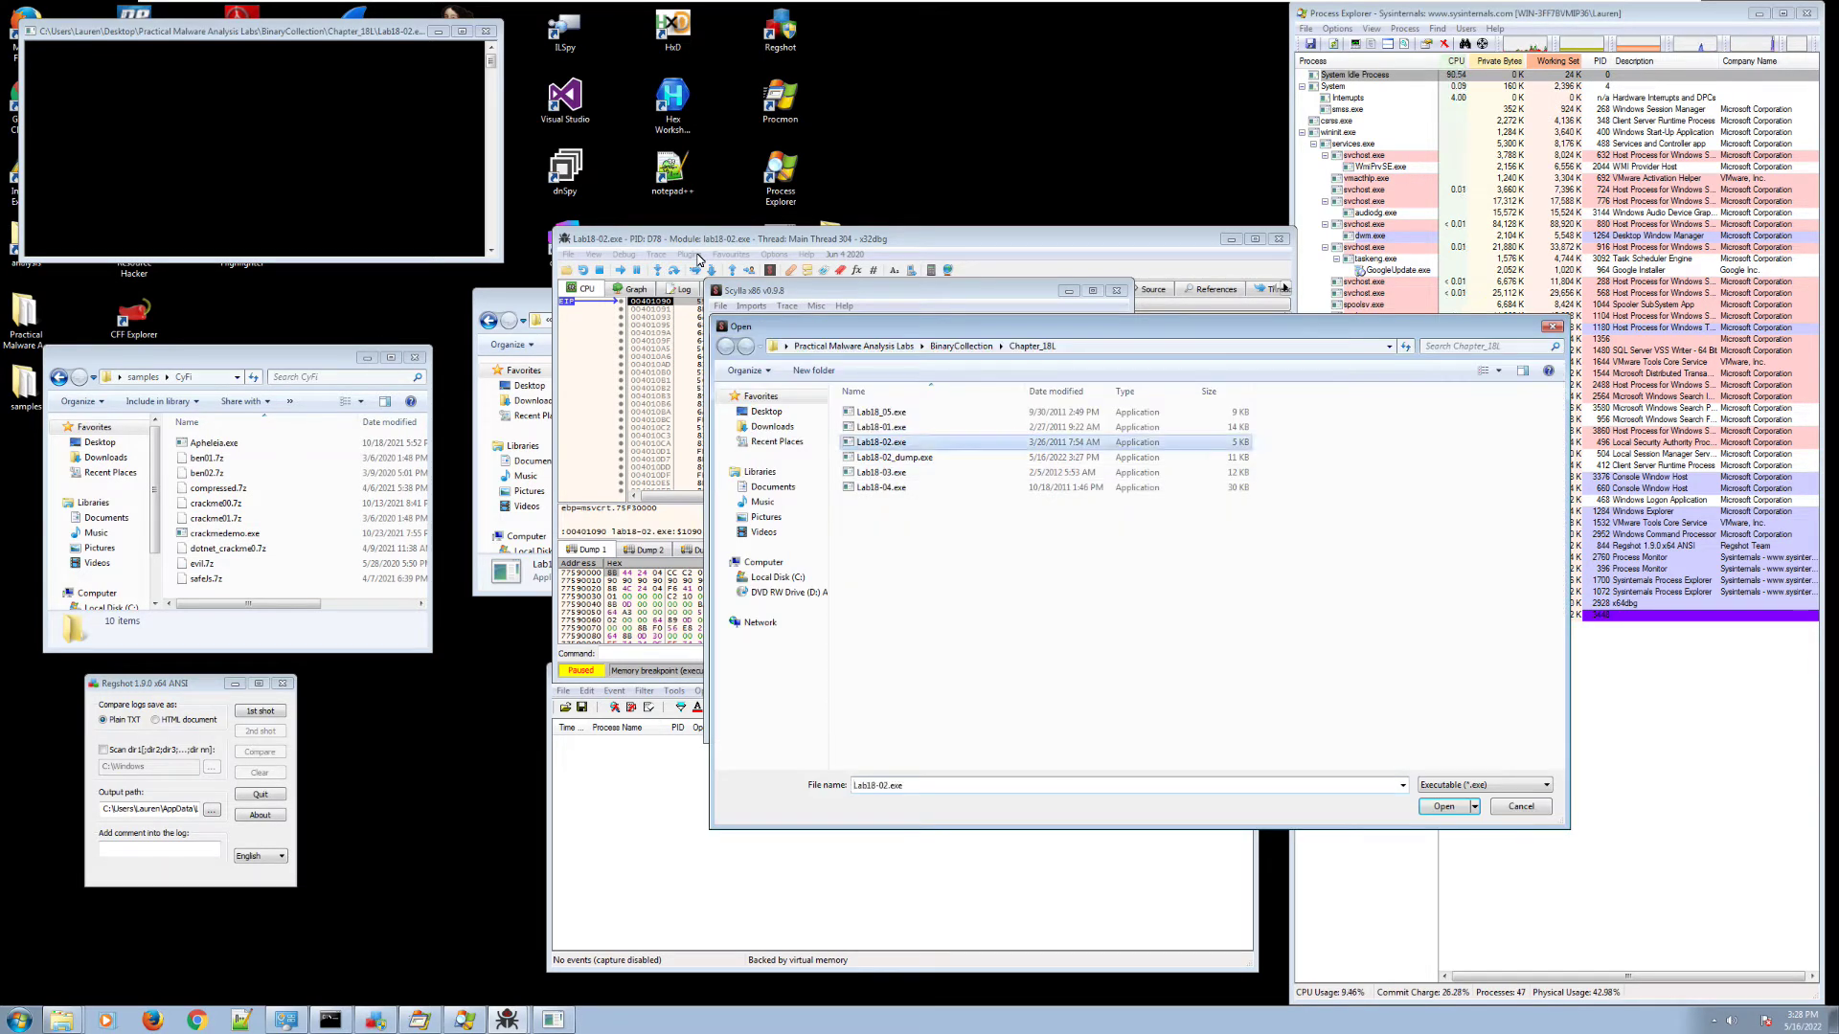
{"action": "key", "text": "Down"}
{"action": "key", "text": "Return"}
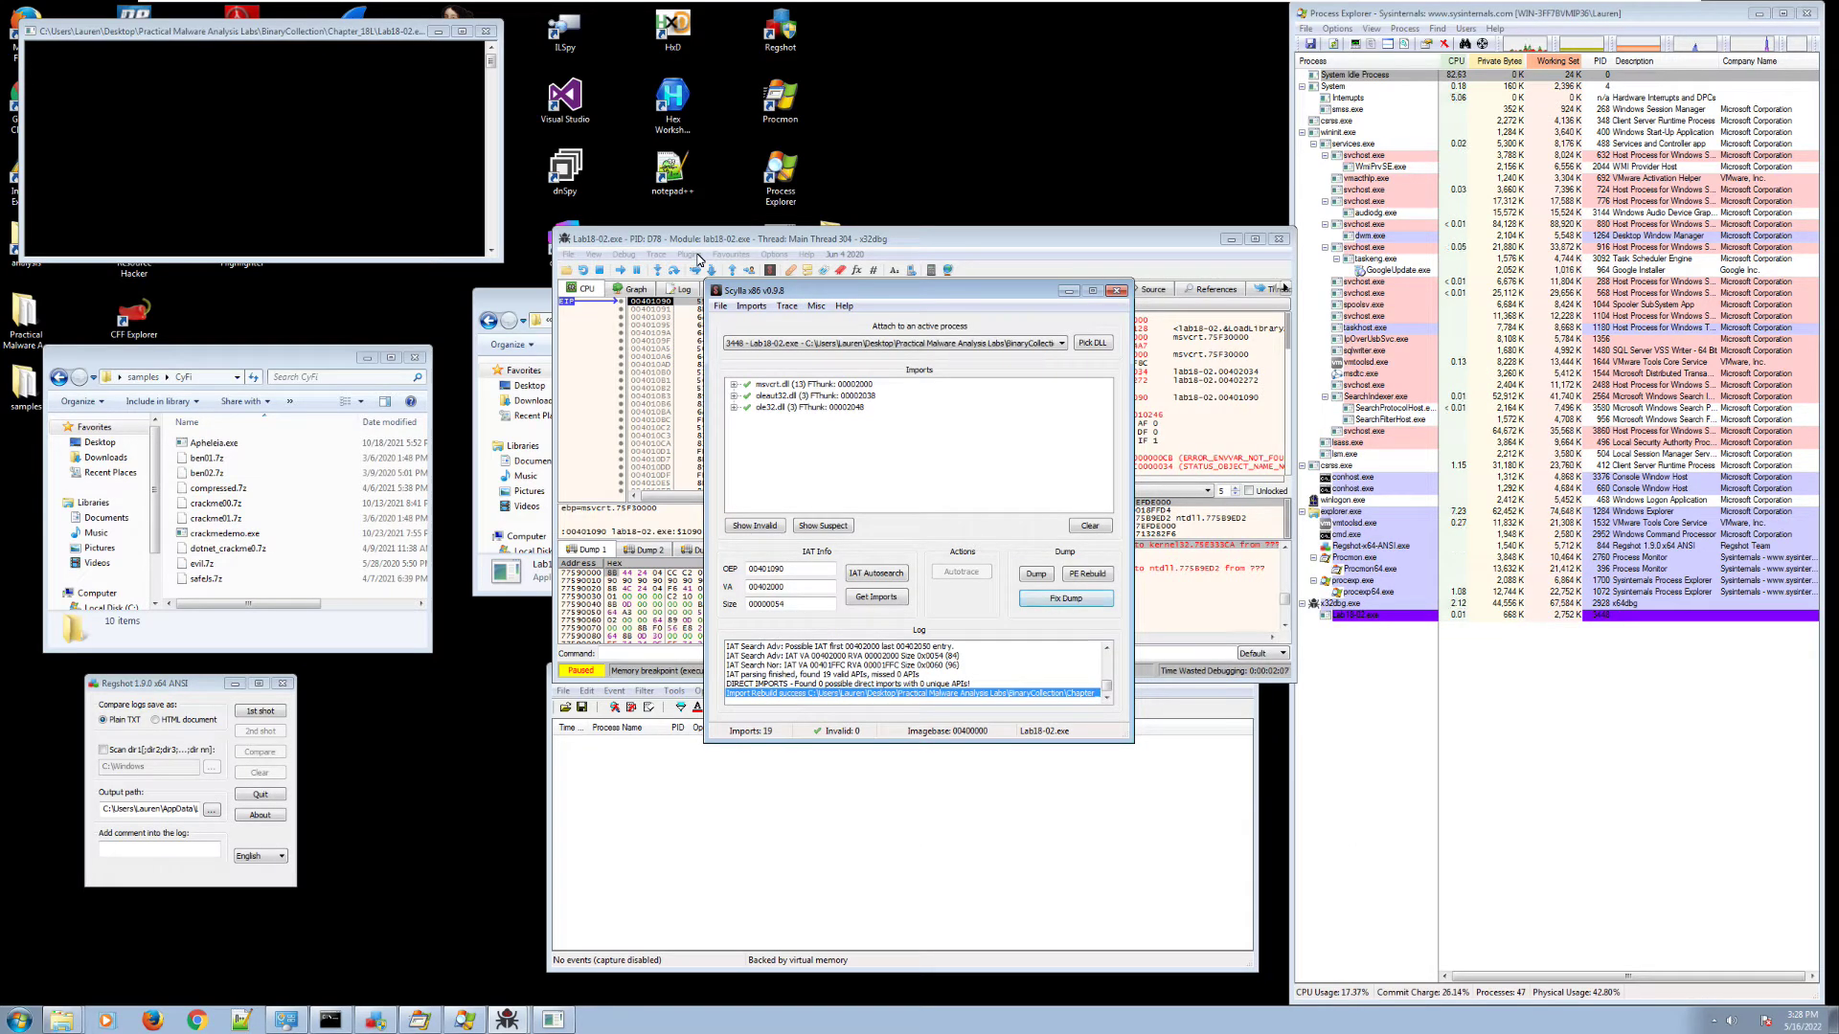
{"action": "left_click_drag", "start_coordinate": [1133, 574], "coordinate": [1367, 574]}
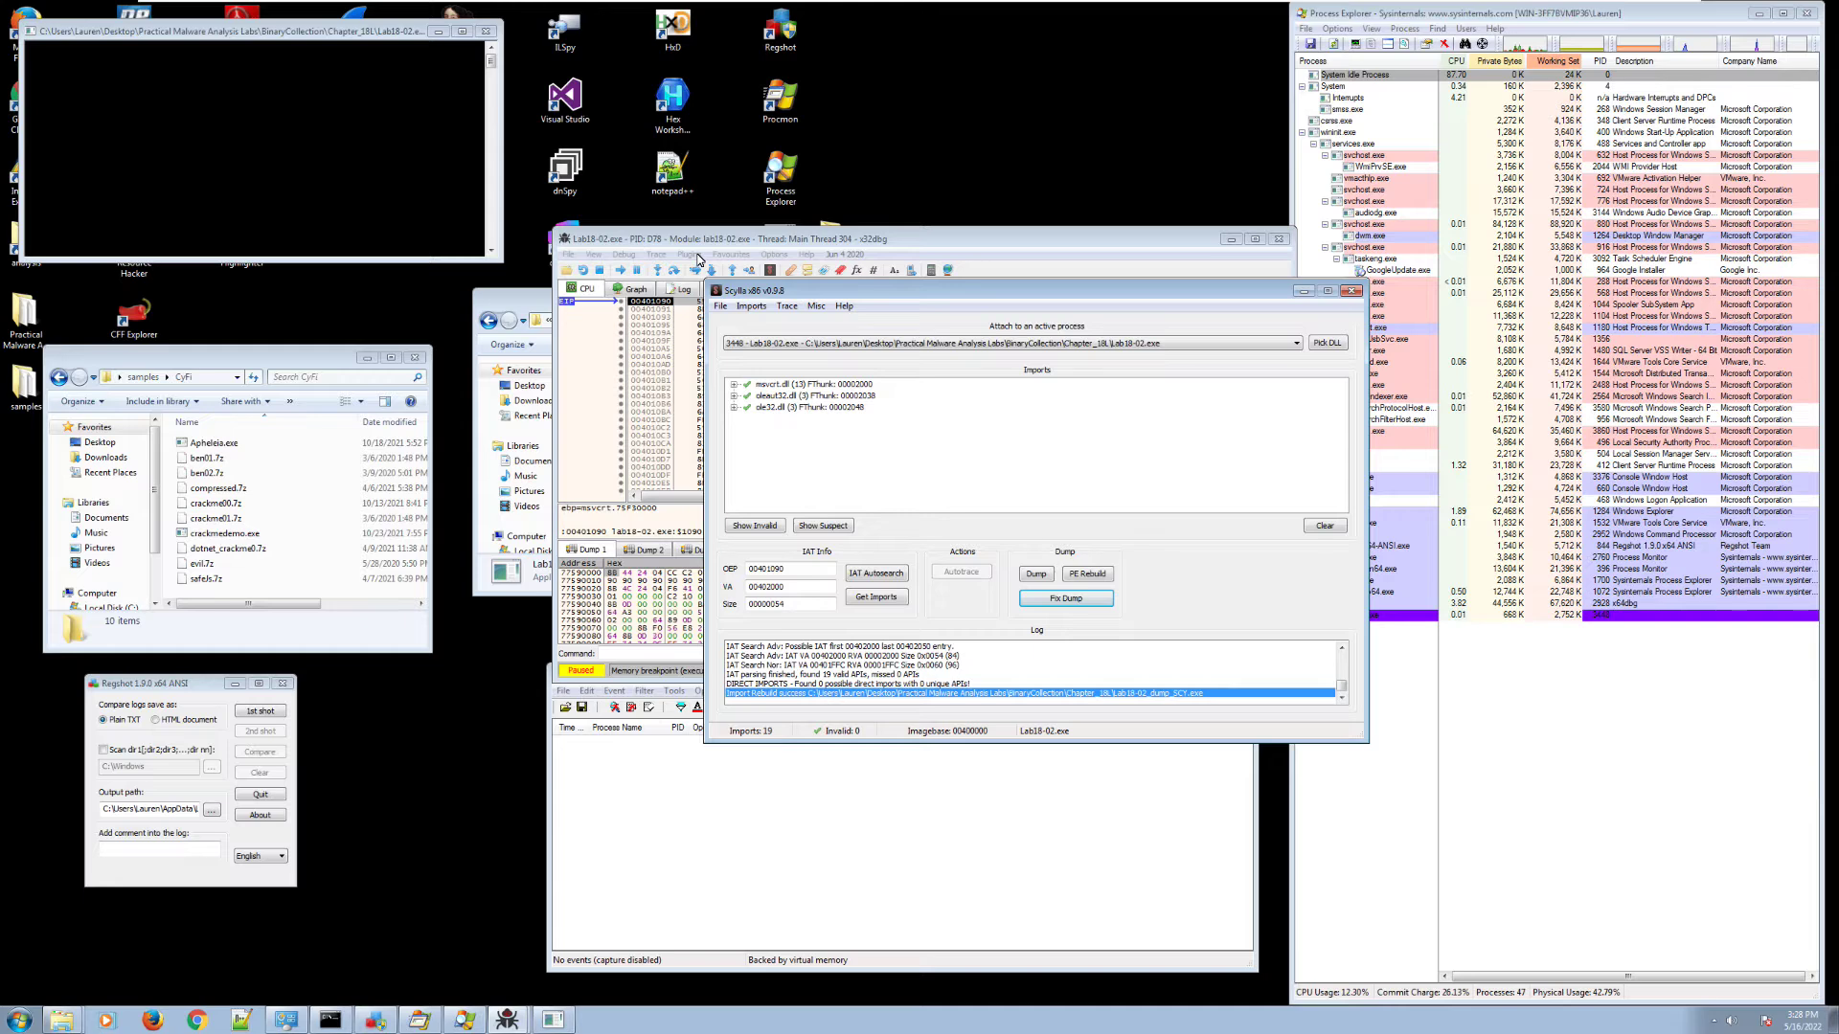
Load the original Lab18-02.exe into IDA Freeware as a portable executable, accepting the telemetry, licence and warning dialogs
{"action": "key", "text": "alt+Tab"}
{"action": "mouse_move", "coordinate": [239, 30]}
{"action": "left_mouse_down"}
{"action": "mouse_move", "coordinate": [211, 215]}
{"action": "mouse_move", "coordinate": [247, 230]}
{"action": "left_mouse_up"}
{"action": "left_click_drag", "start_coordinate": [641, 300], "coordinate": [764, 228]}
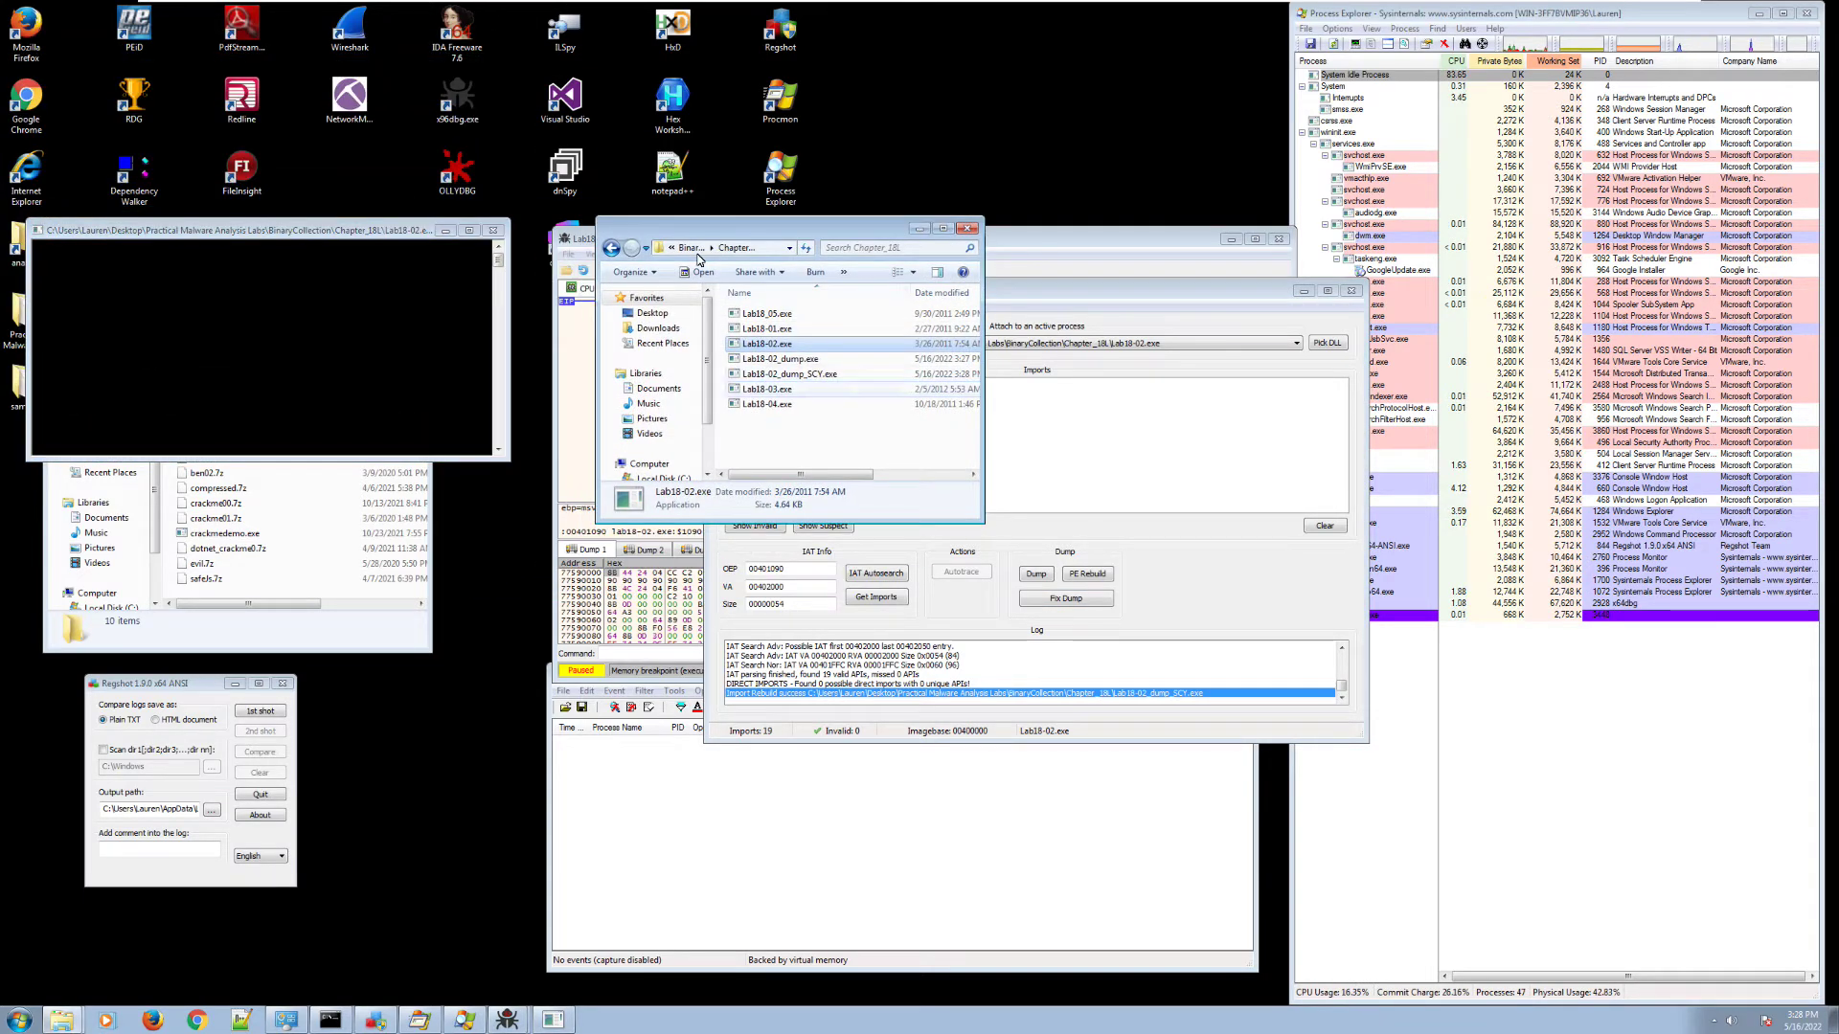
{"action": "left_click_drag", "start_coordinate": [764, 343], "coordinate": [468, 69]}
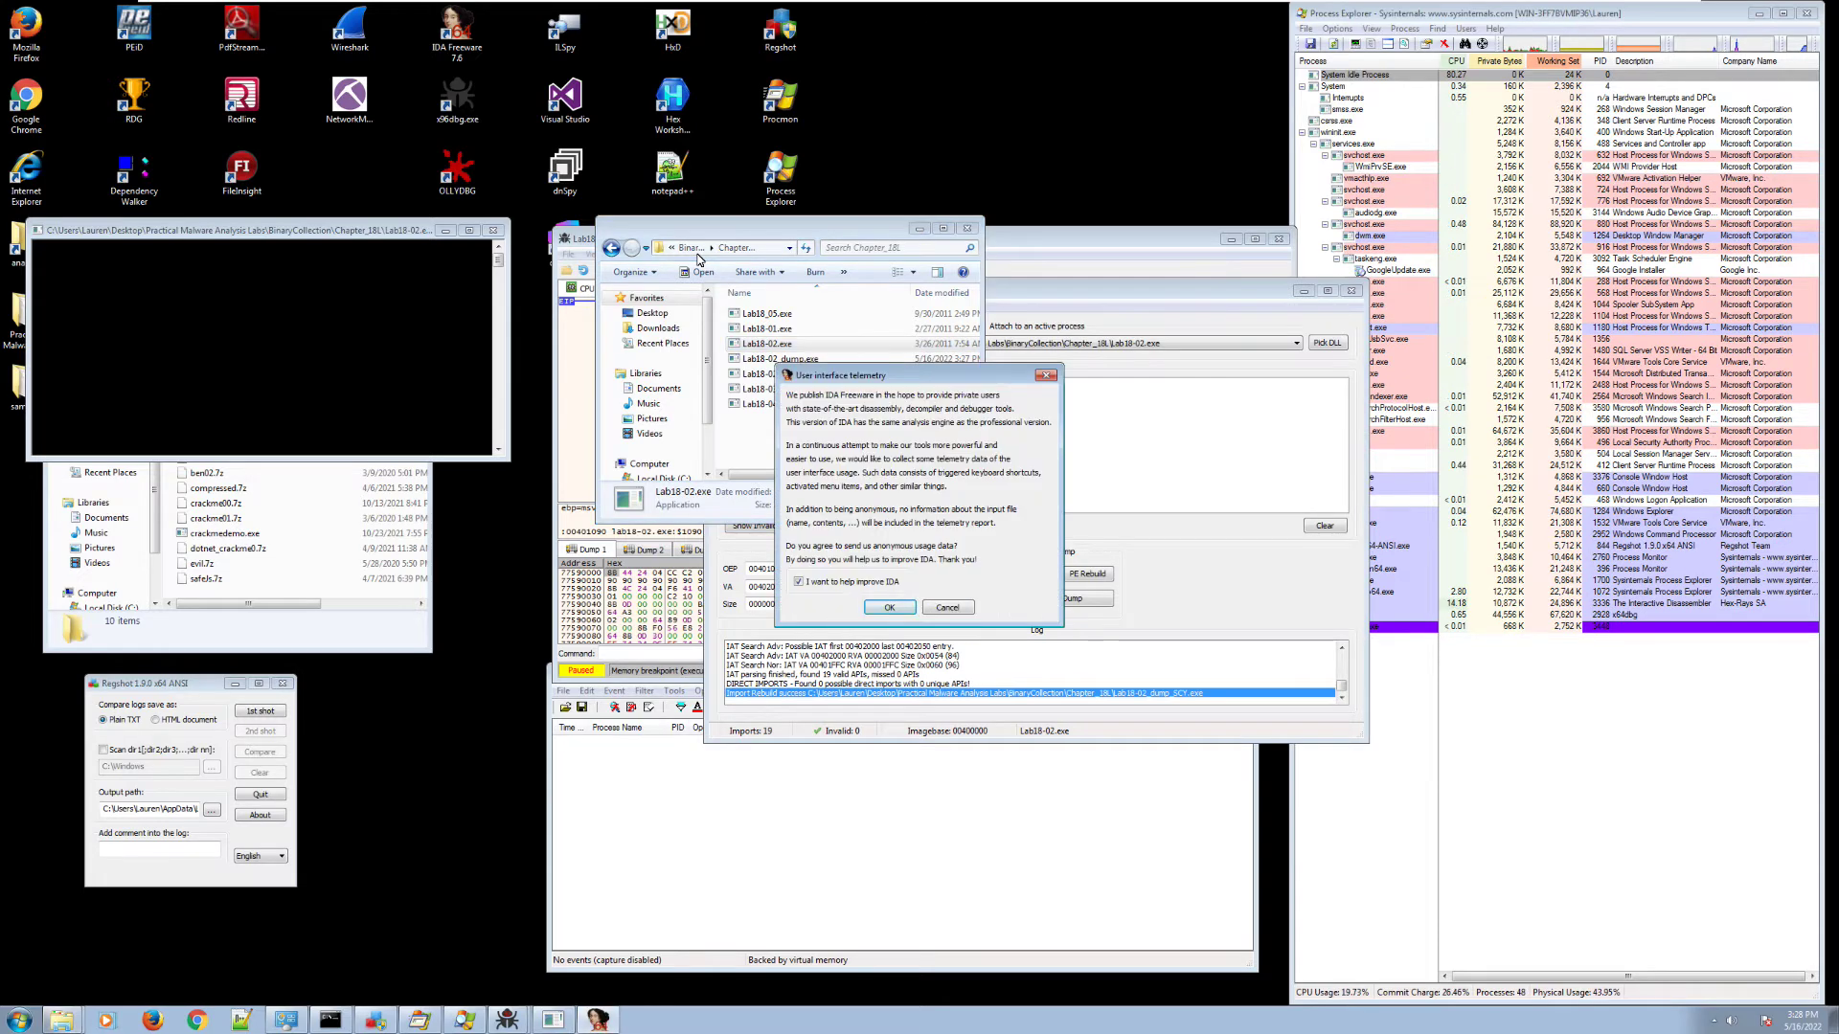
{"action": "key", "text": "Return"}
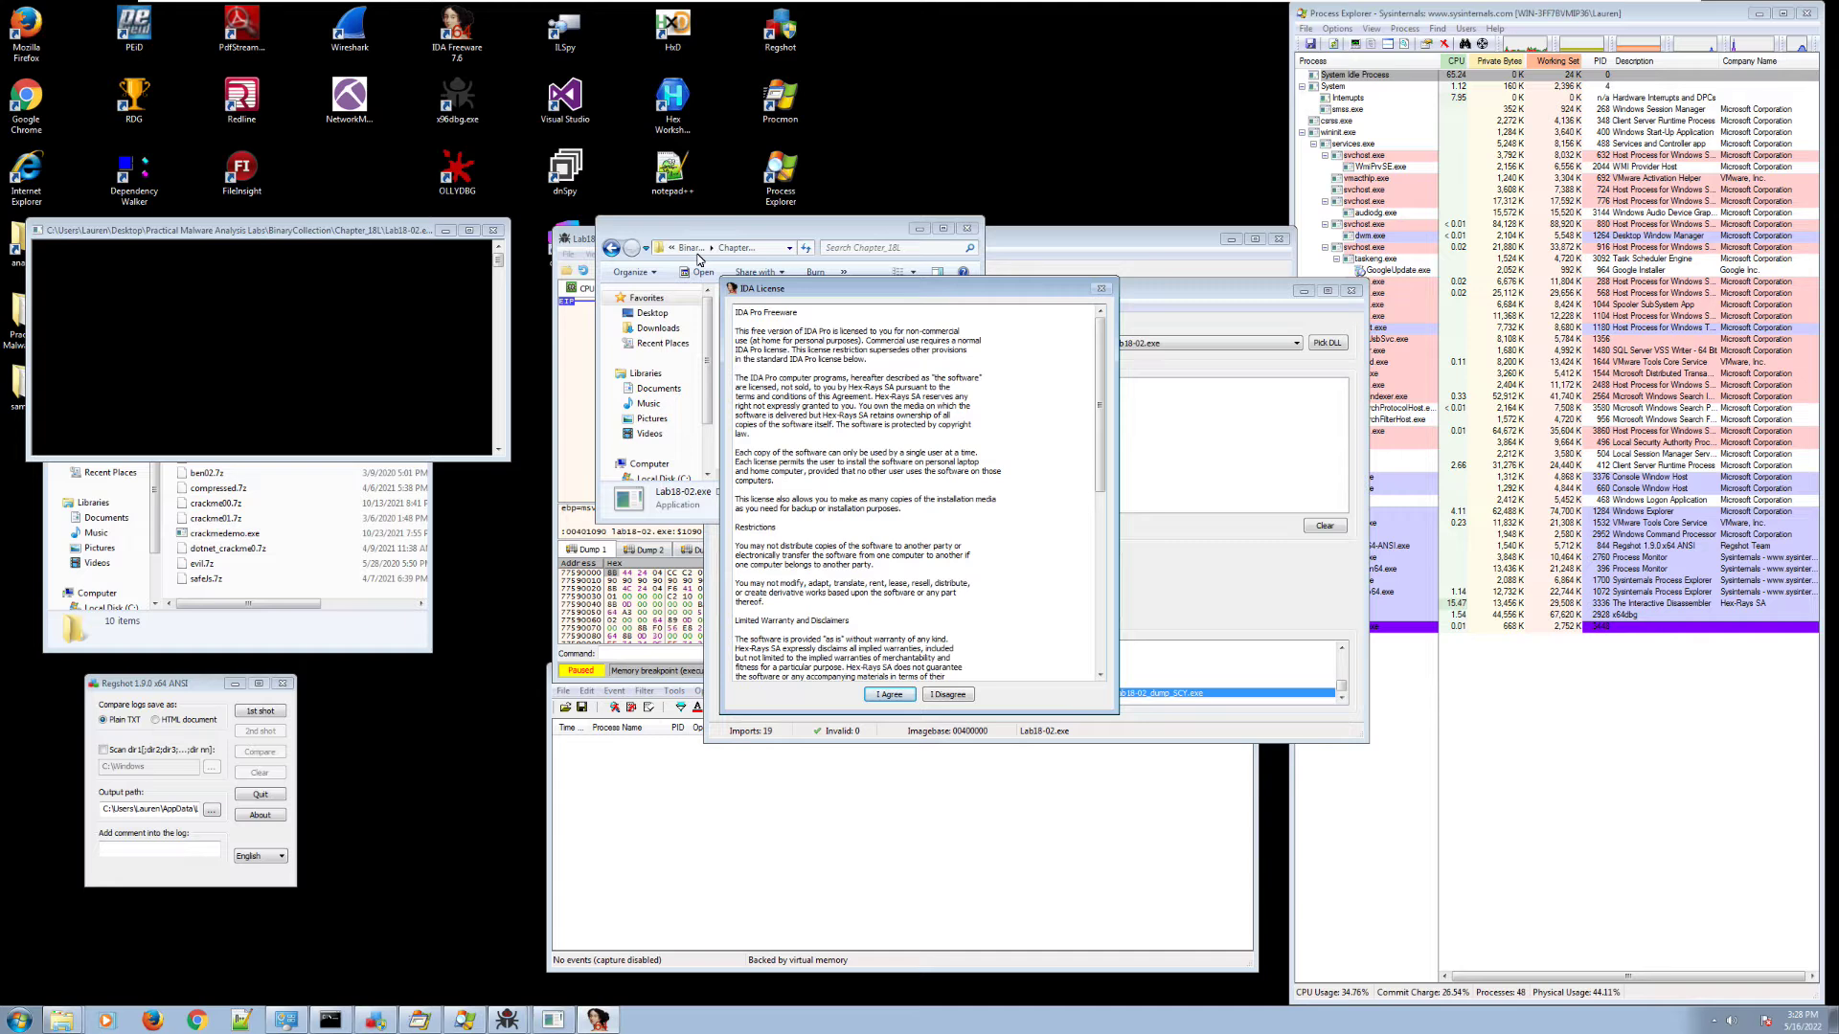
{"action": "key", "text": "Return"}
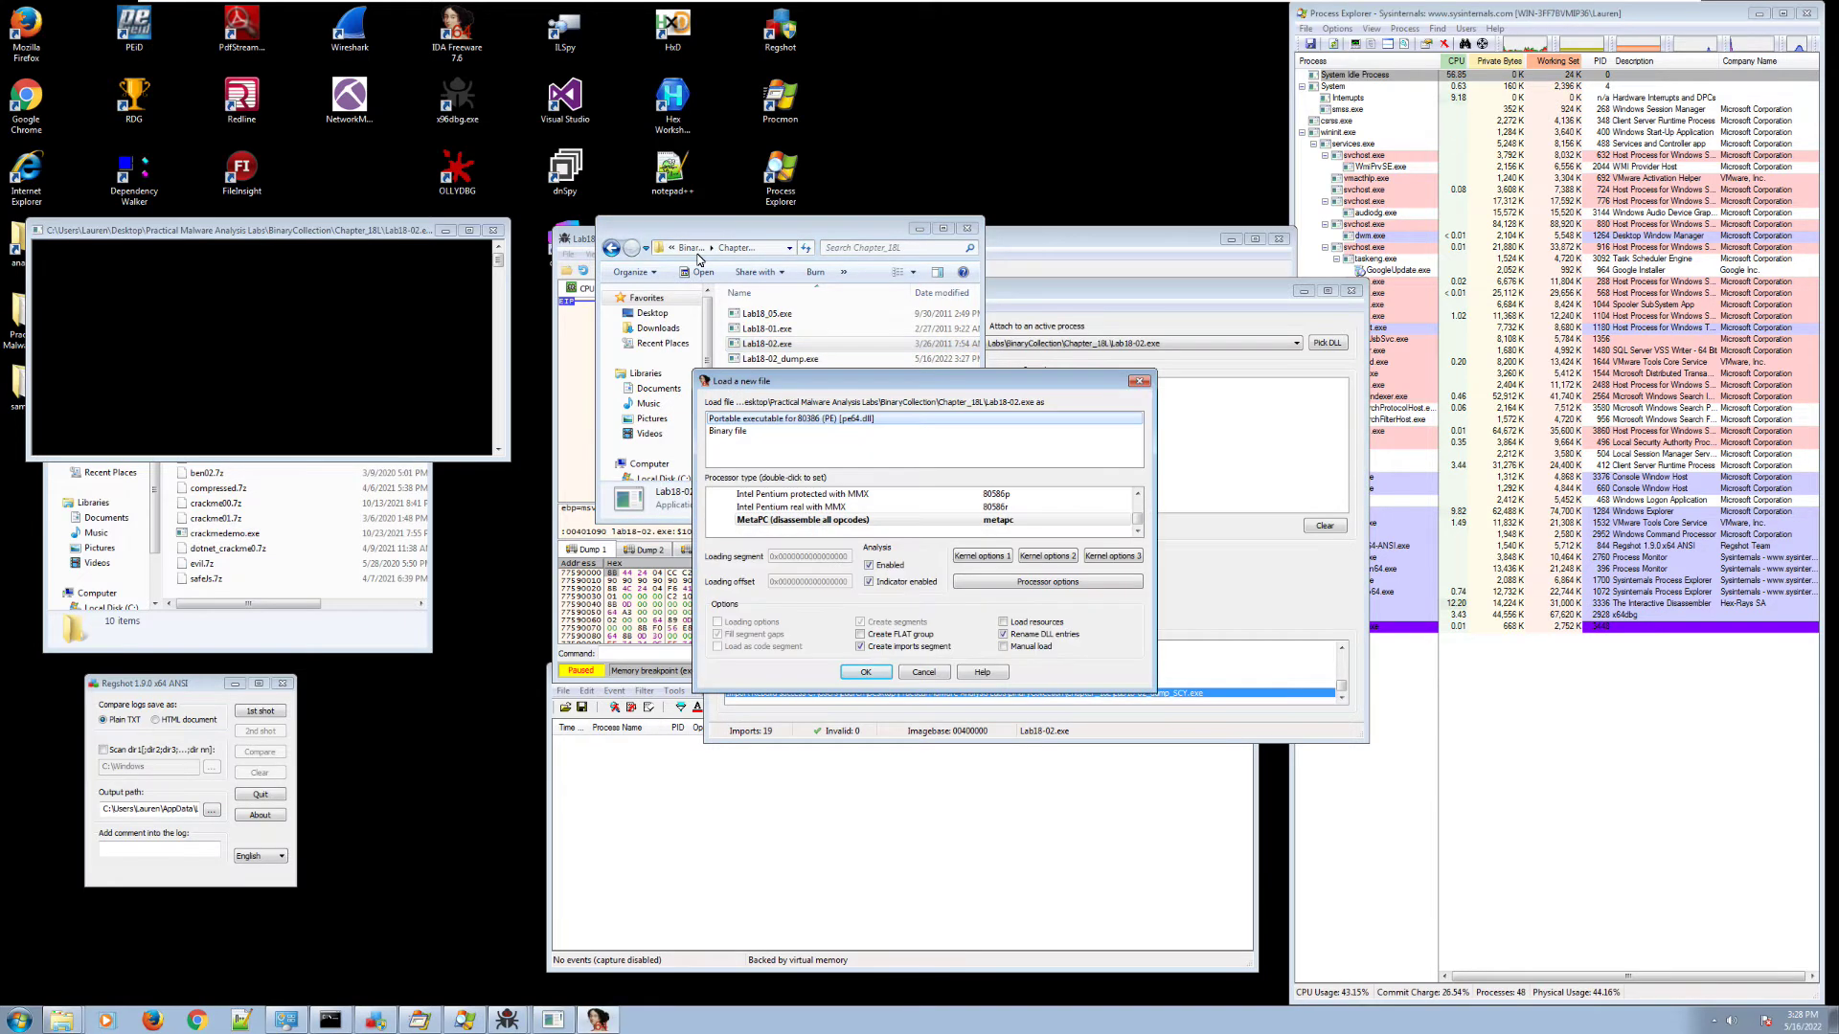
{"action": "key", "text": "Return"}
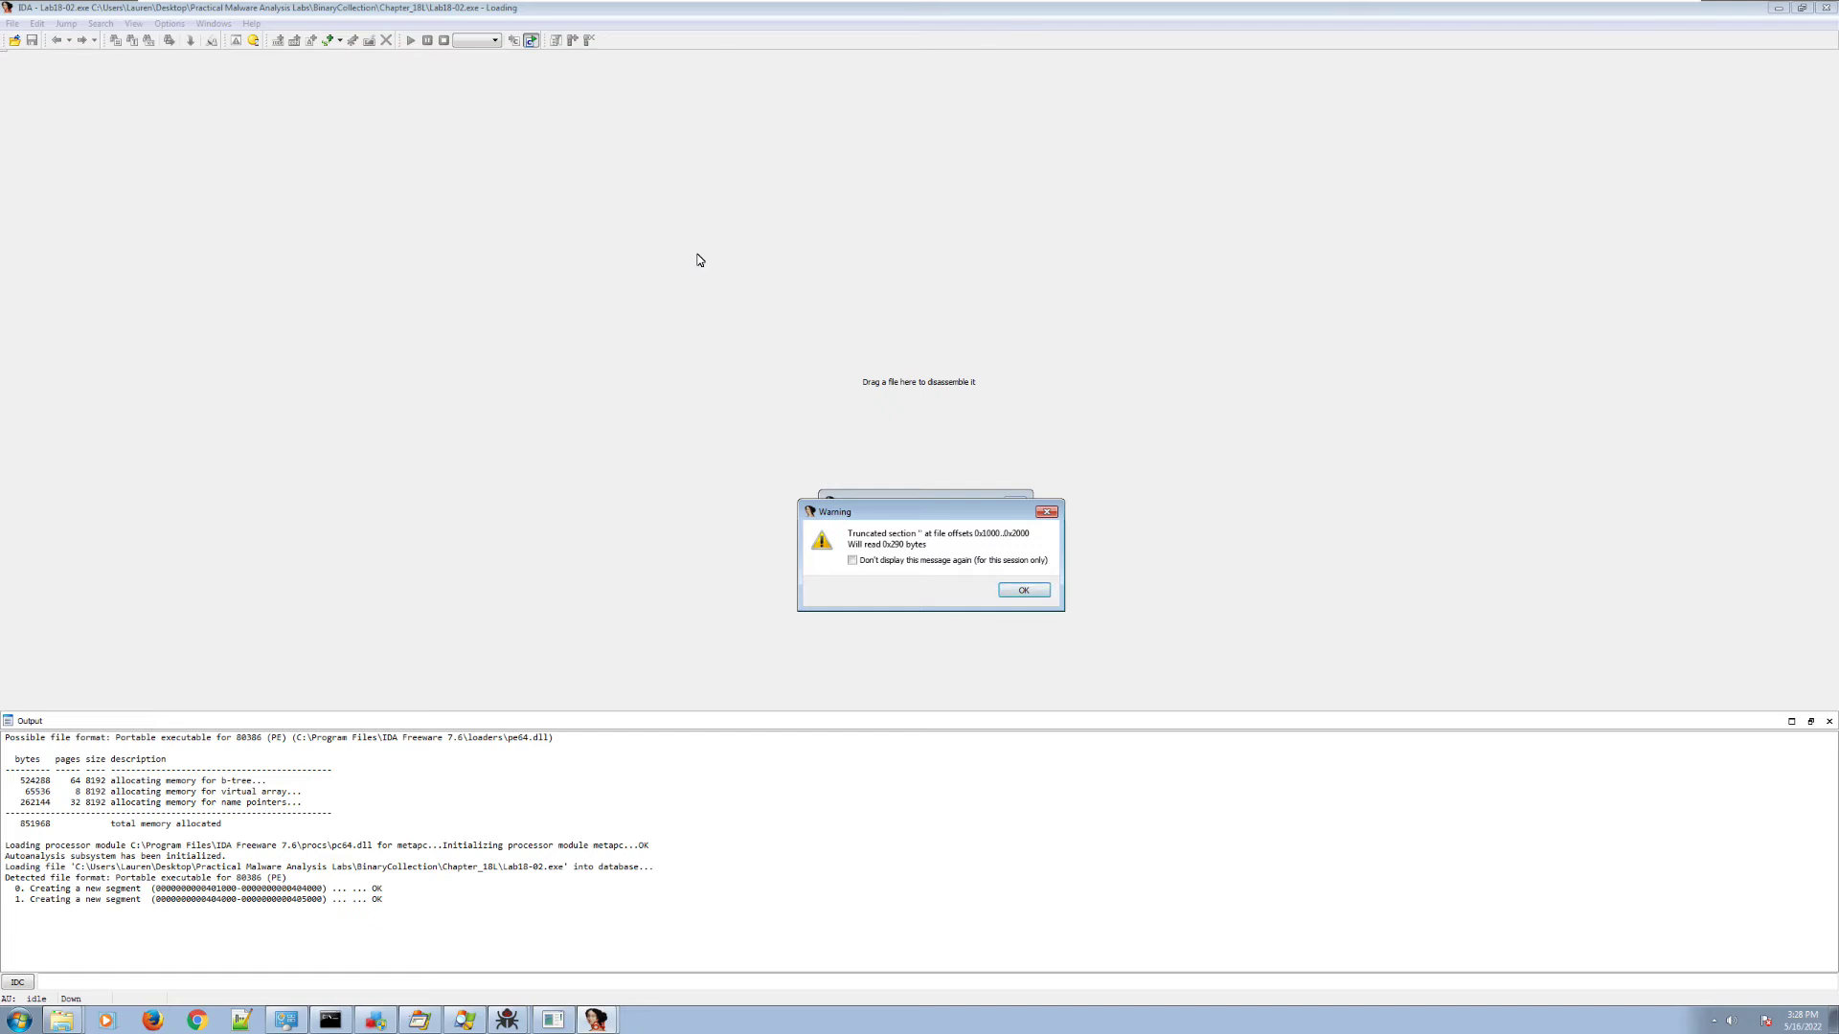
{"action": "key", "text": "Return"}
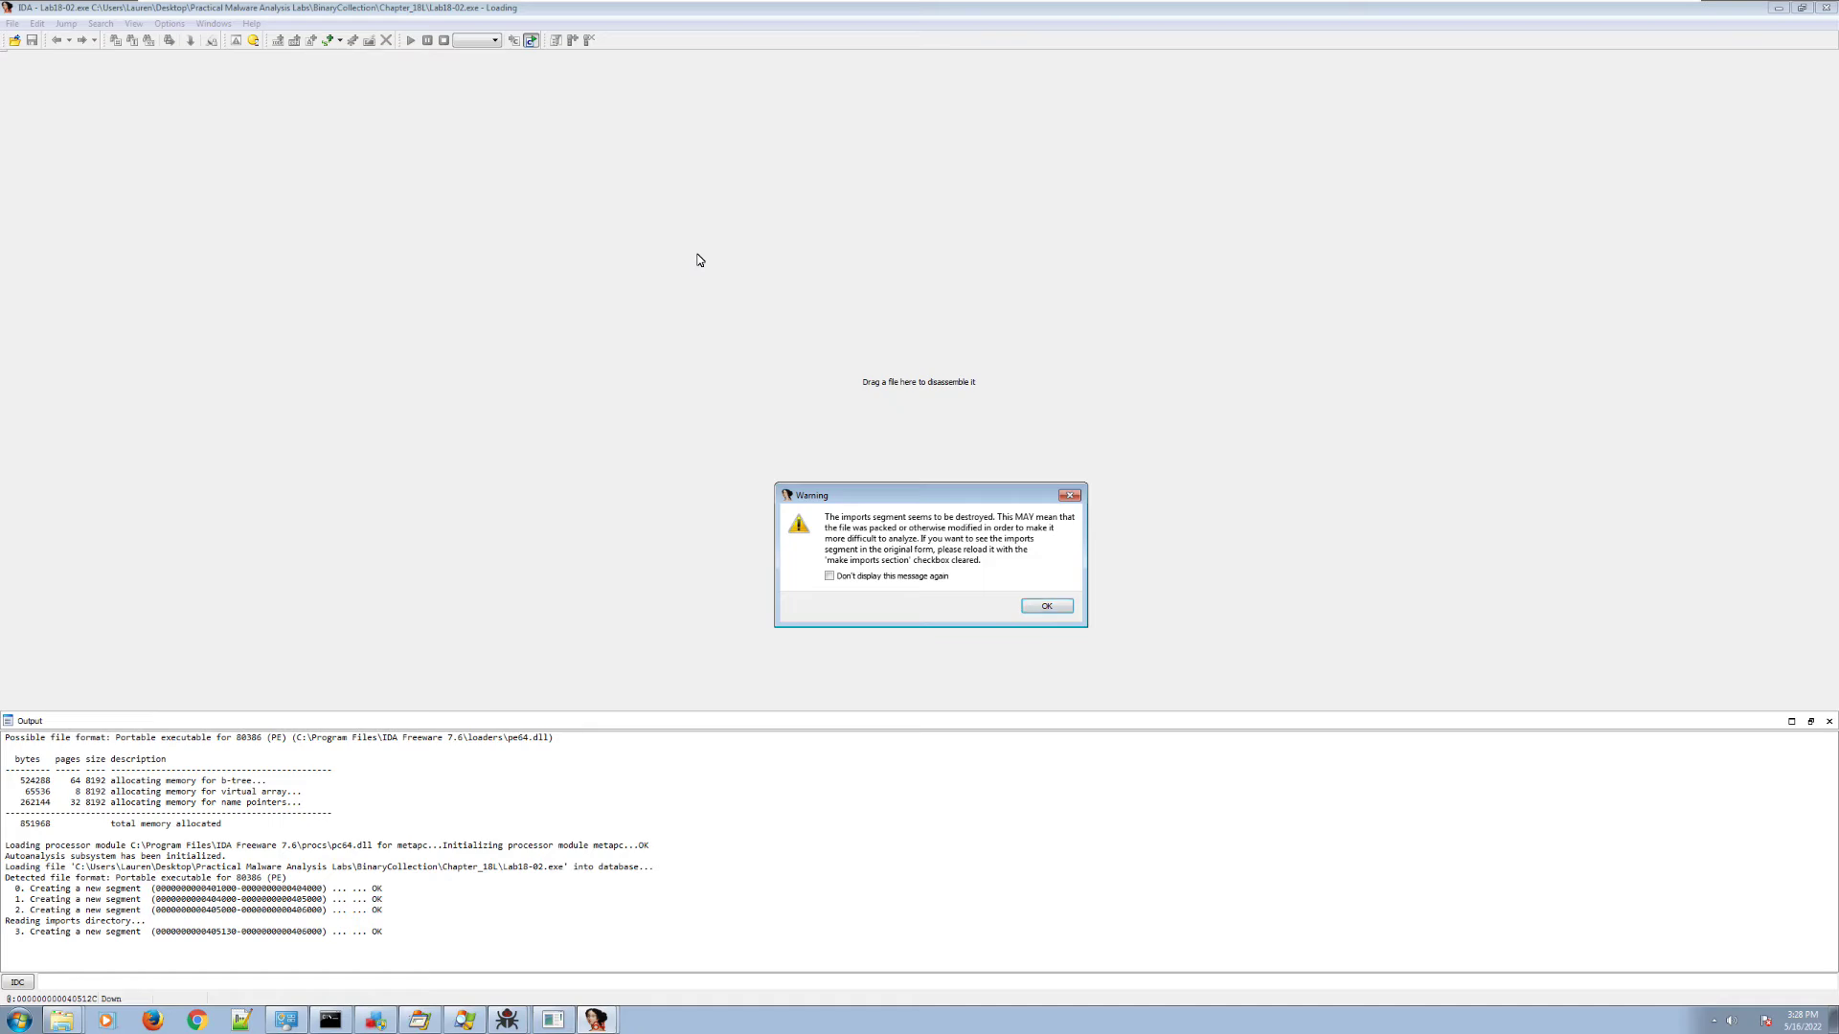
{"action": "key", "text": "Return"}
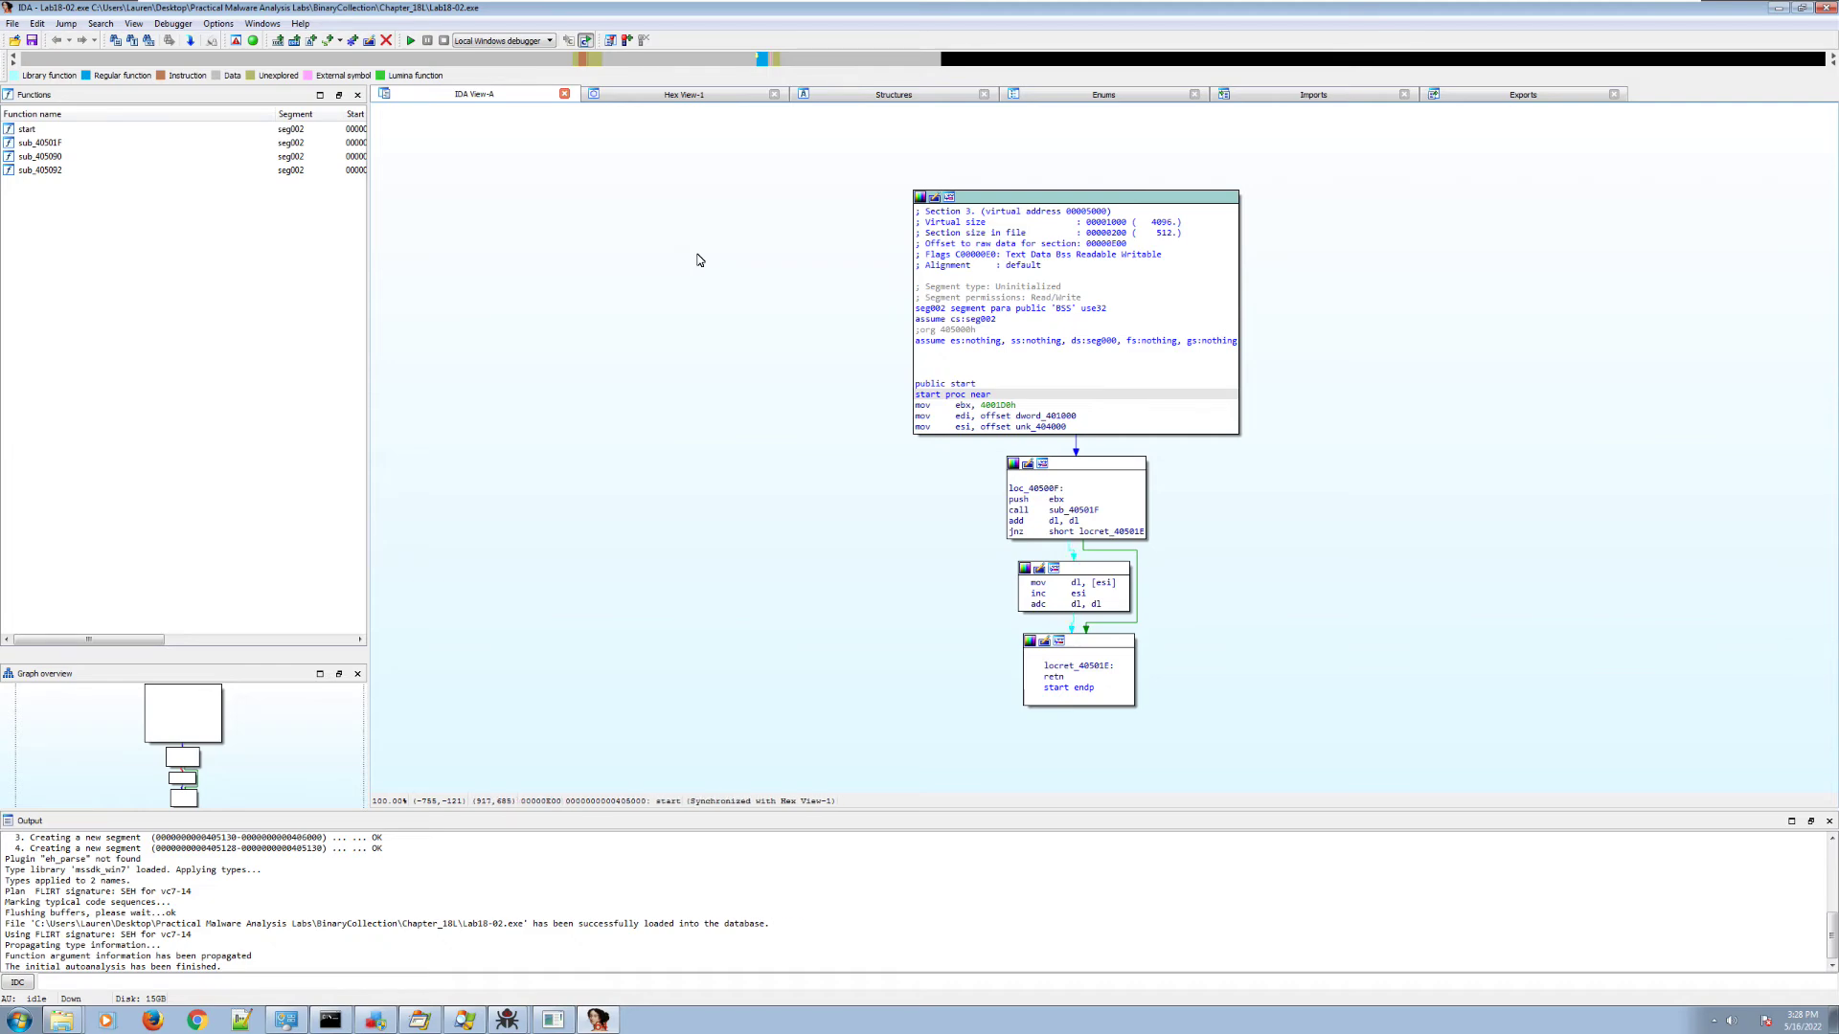
Examine the graph of sub_40501F, following its jump to loc_405026, and view the packed file's imports
{"action": "double_click", "coordinate": [1072, 511]}
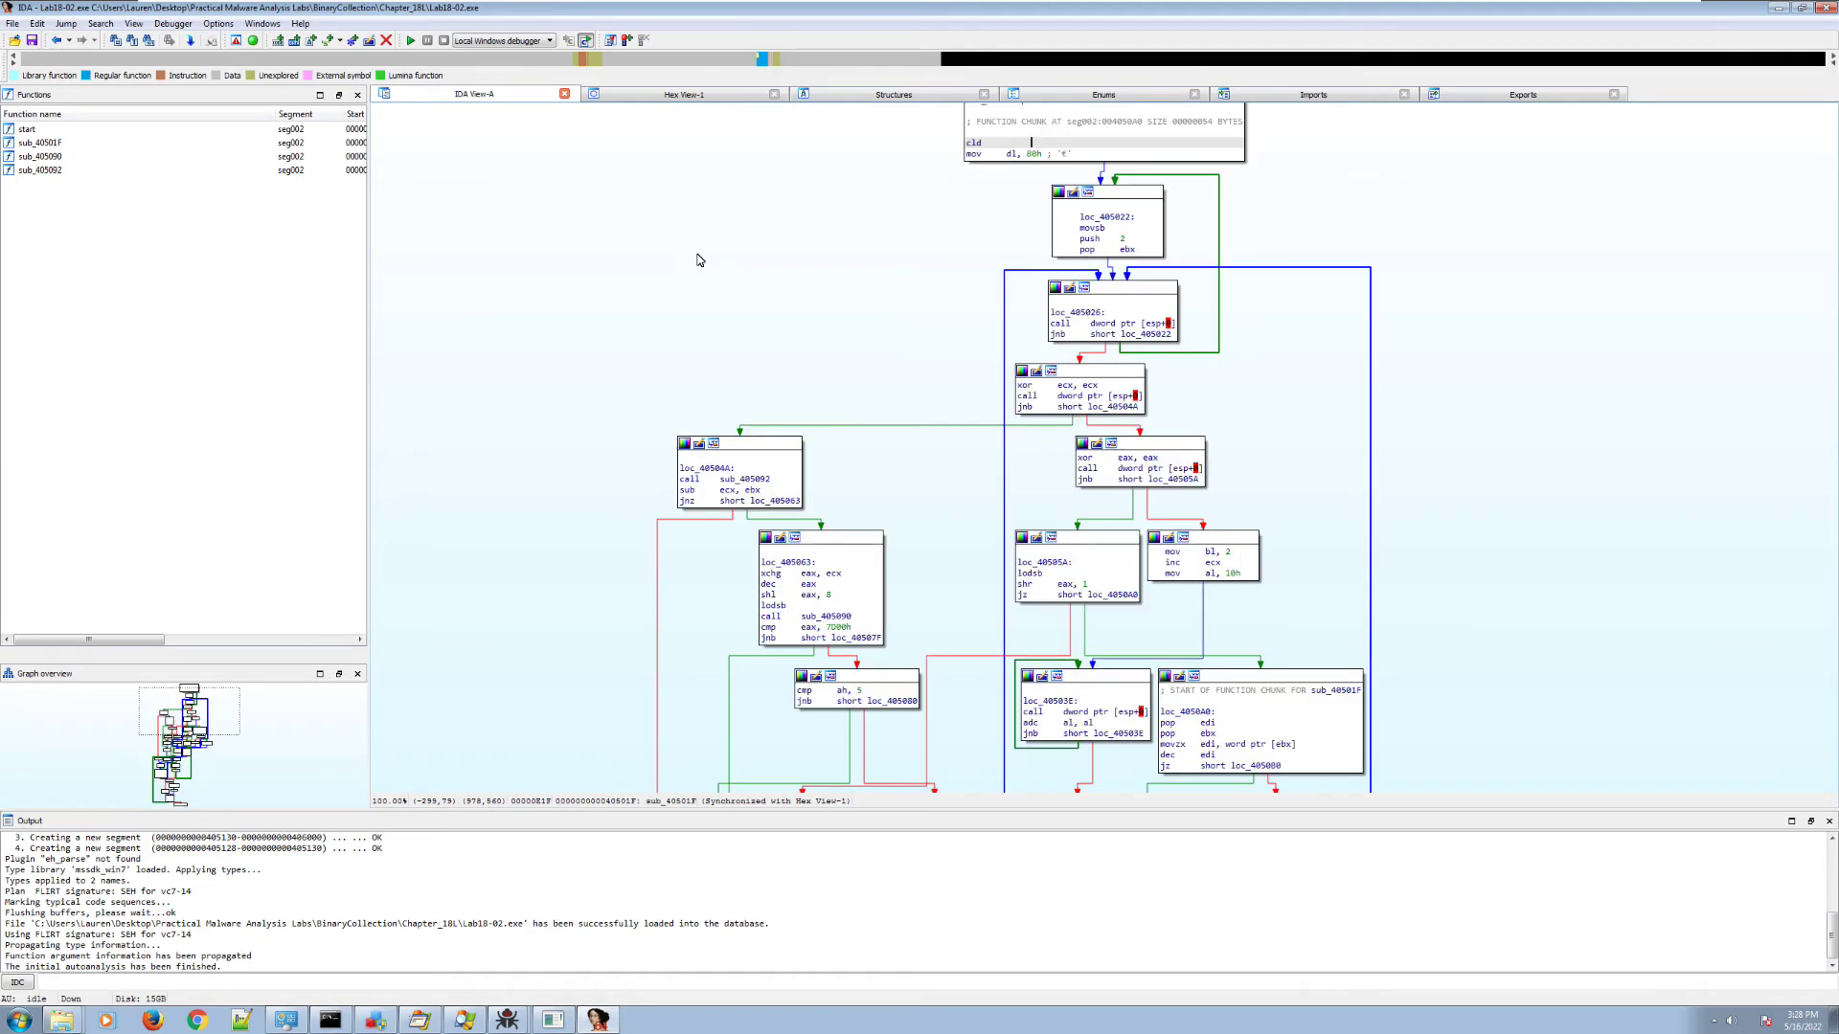
{"action": "left_click_drag", "start_coordinate": [1498, 667], "coordinate": [1311, 217]}
{"action": "left_click_drag", "start_coordinate": [1119, 621], "coordinate": [1478, 164]}
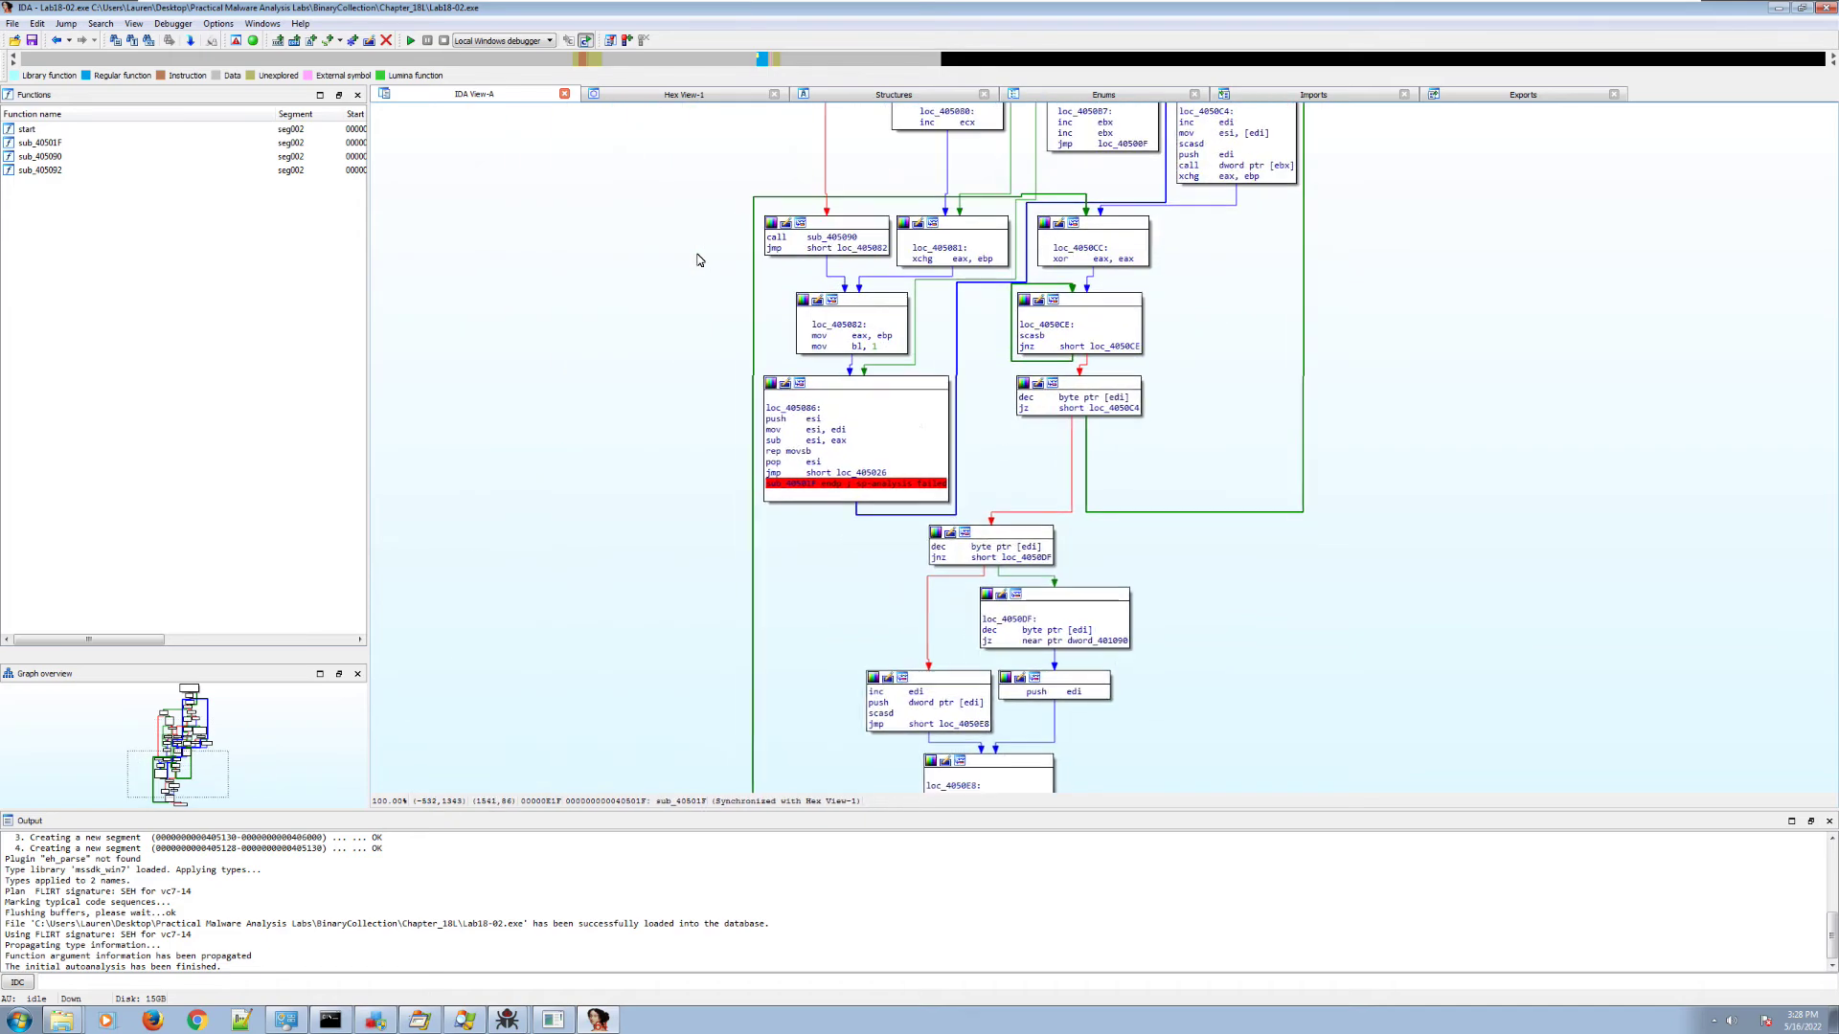
{"action": "left_click", "coordinate": [908, 483]}
{"action": "key", "text": "Return"}
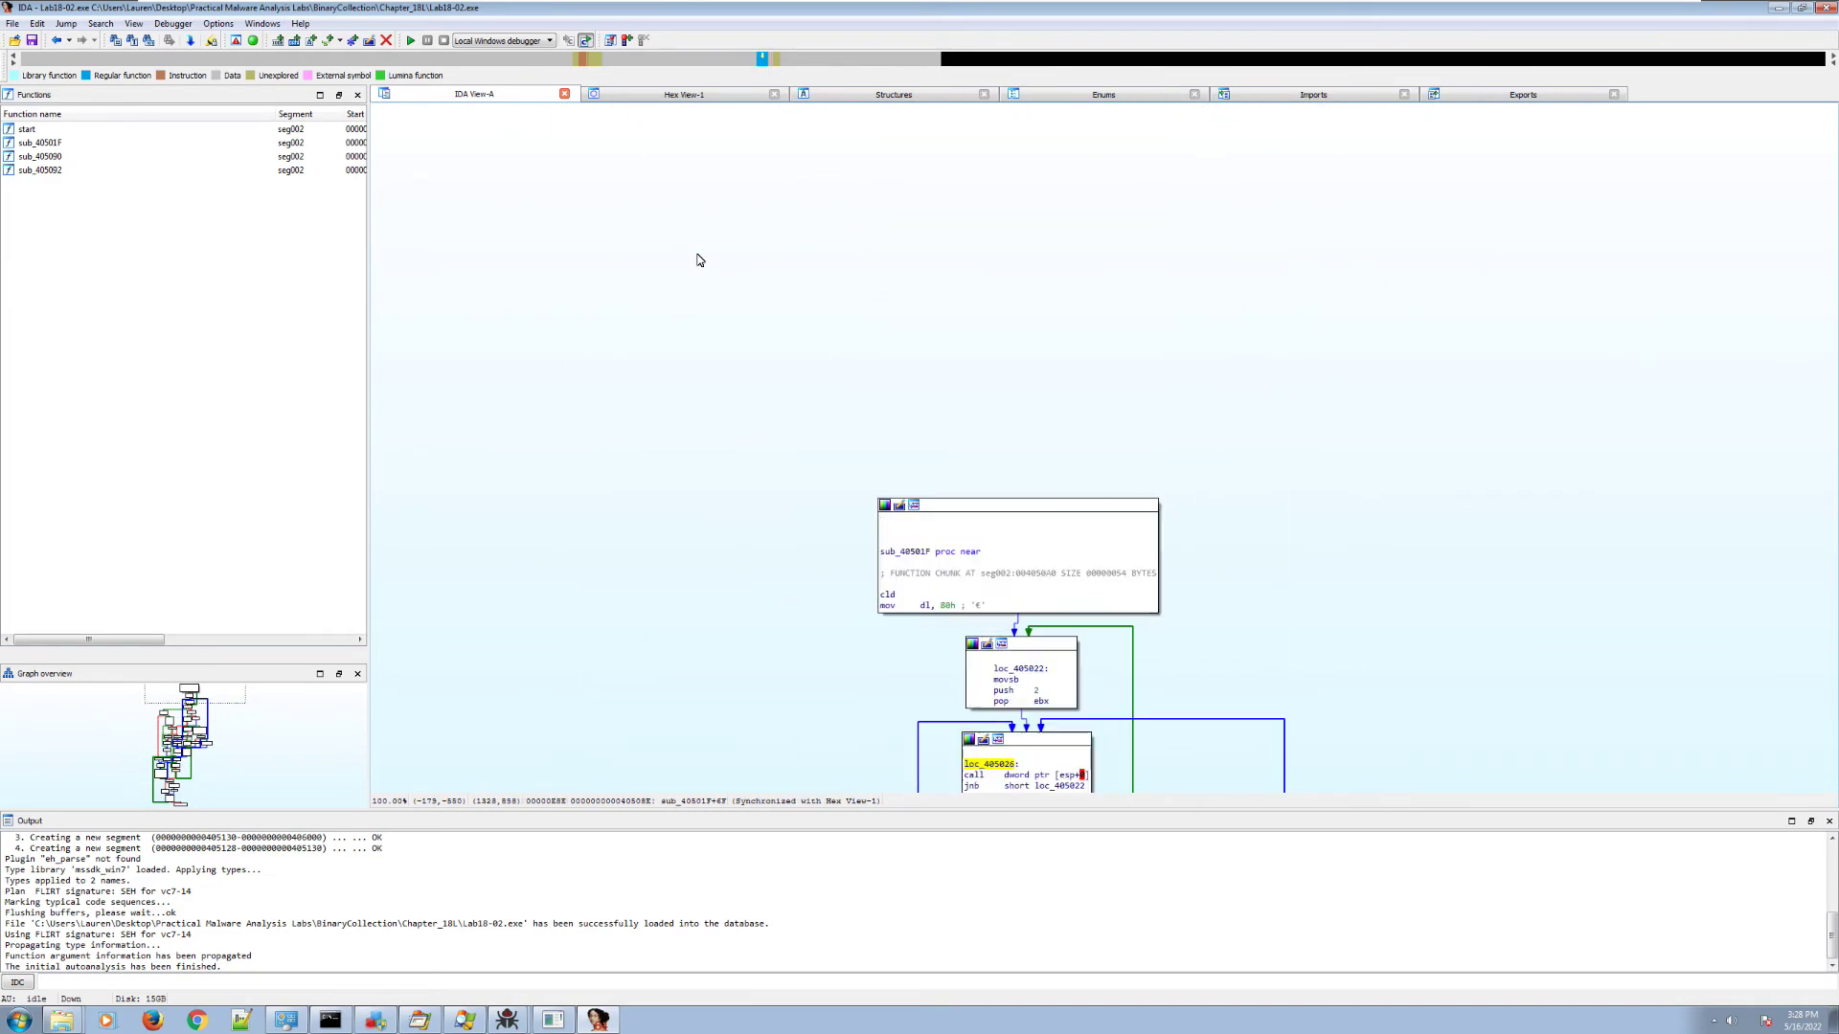
{"action": "left_click", "coordinate": [1341, 94]}
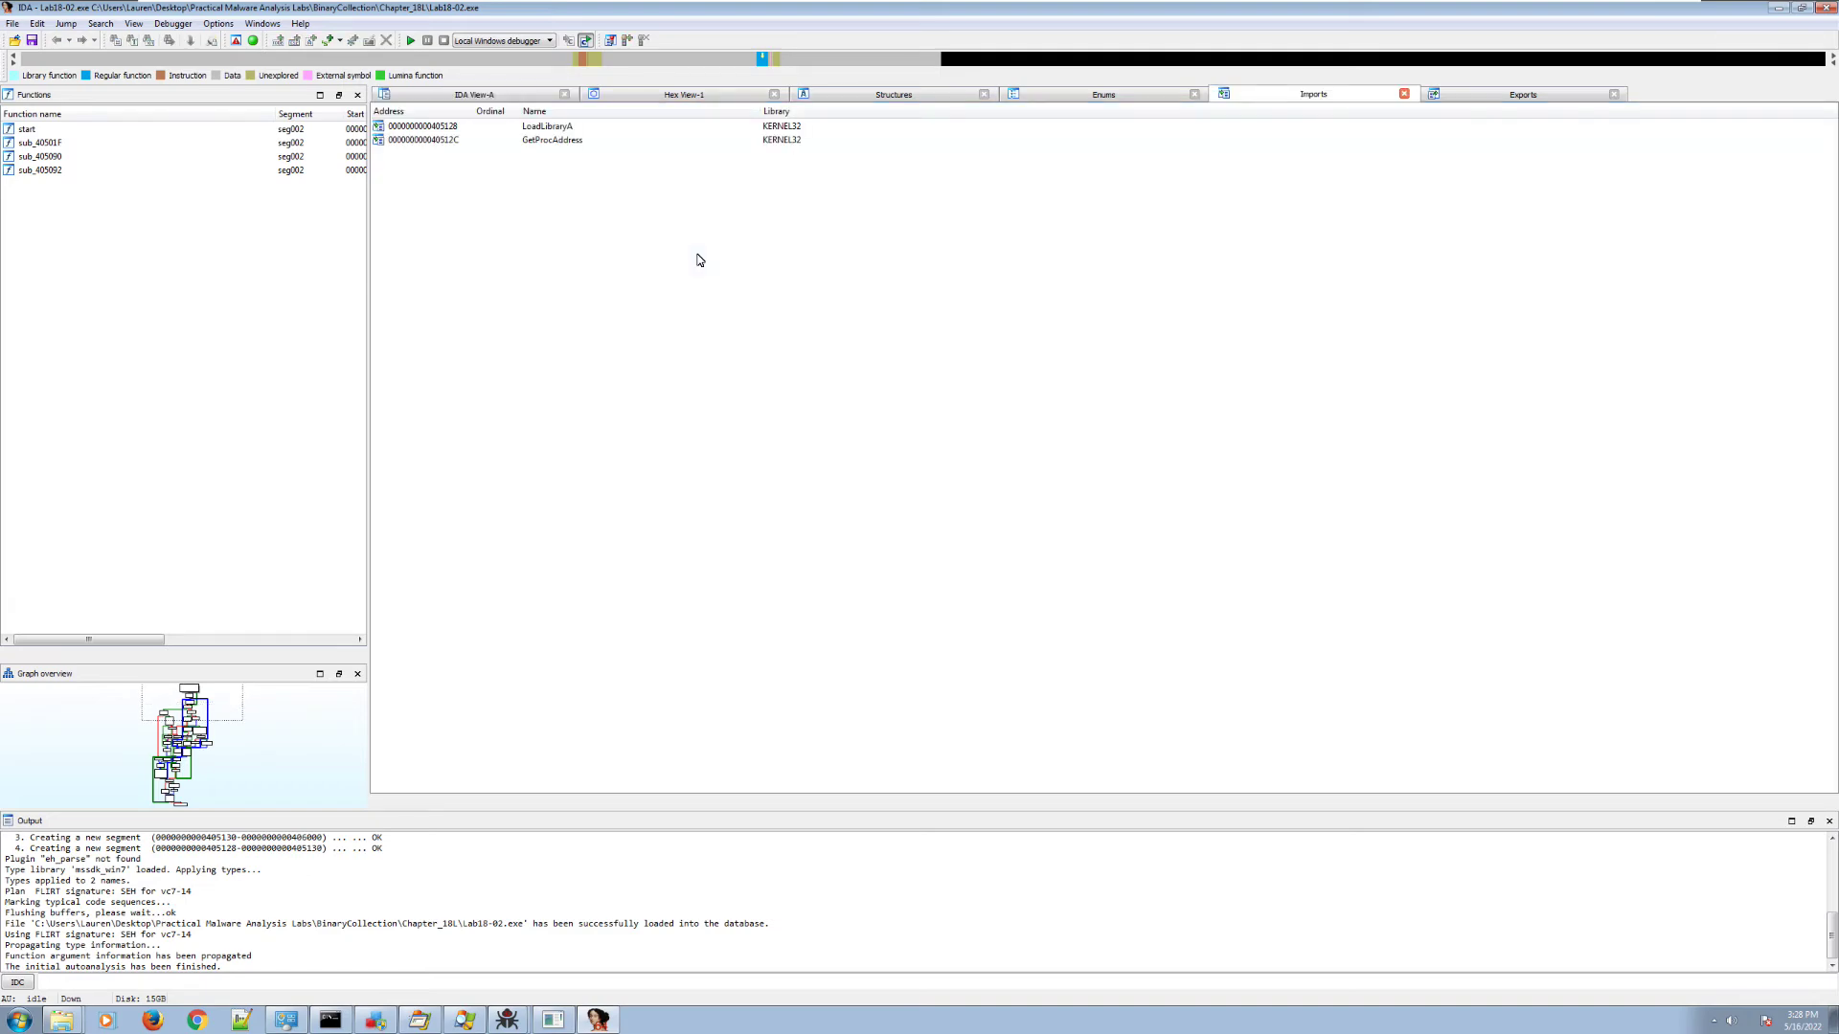
Load the rebuilt Lab18-02_dump_SCY.exe into IDA Freeware as a portable executable, accepting the destroyed imports segment warning
{"action": "left_click", "coordinate": [1779, 8]}
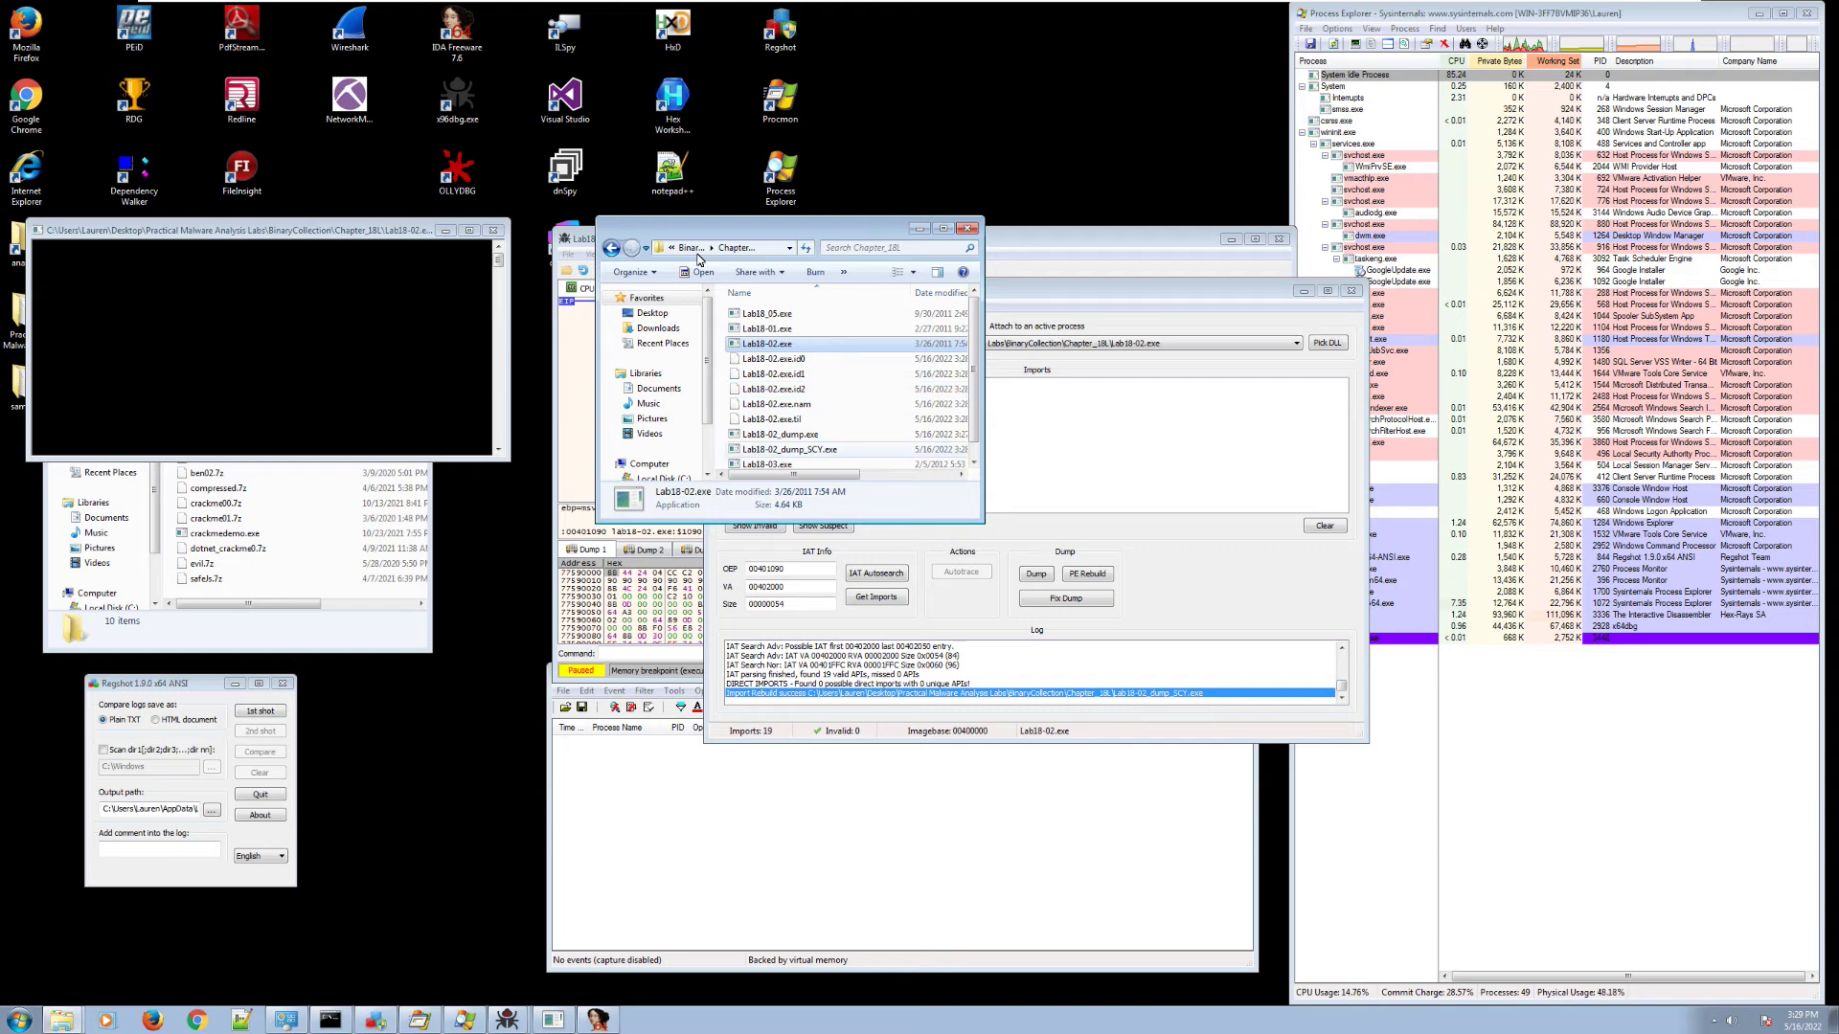
{"action": "left_click", "coordinate": [789, 450]}
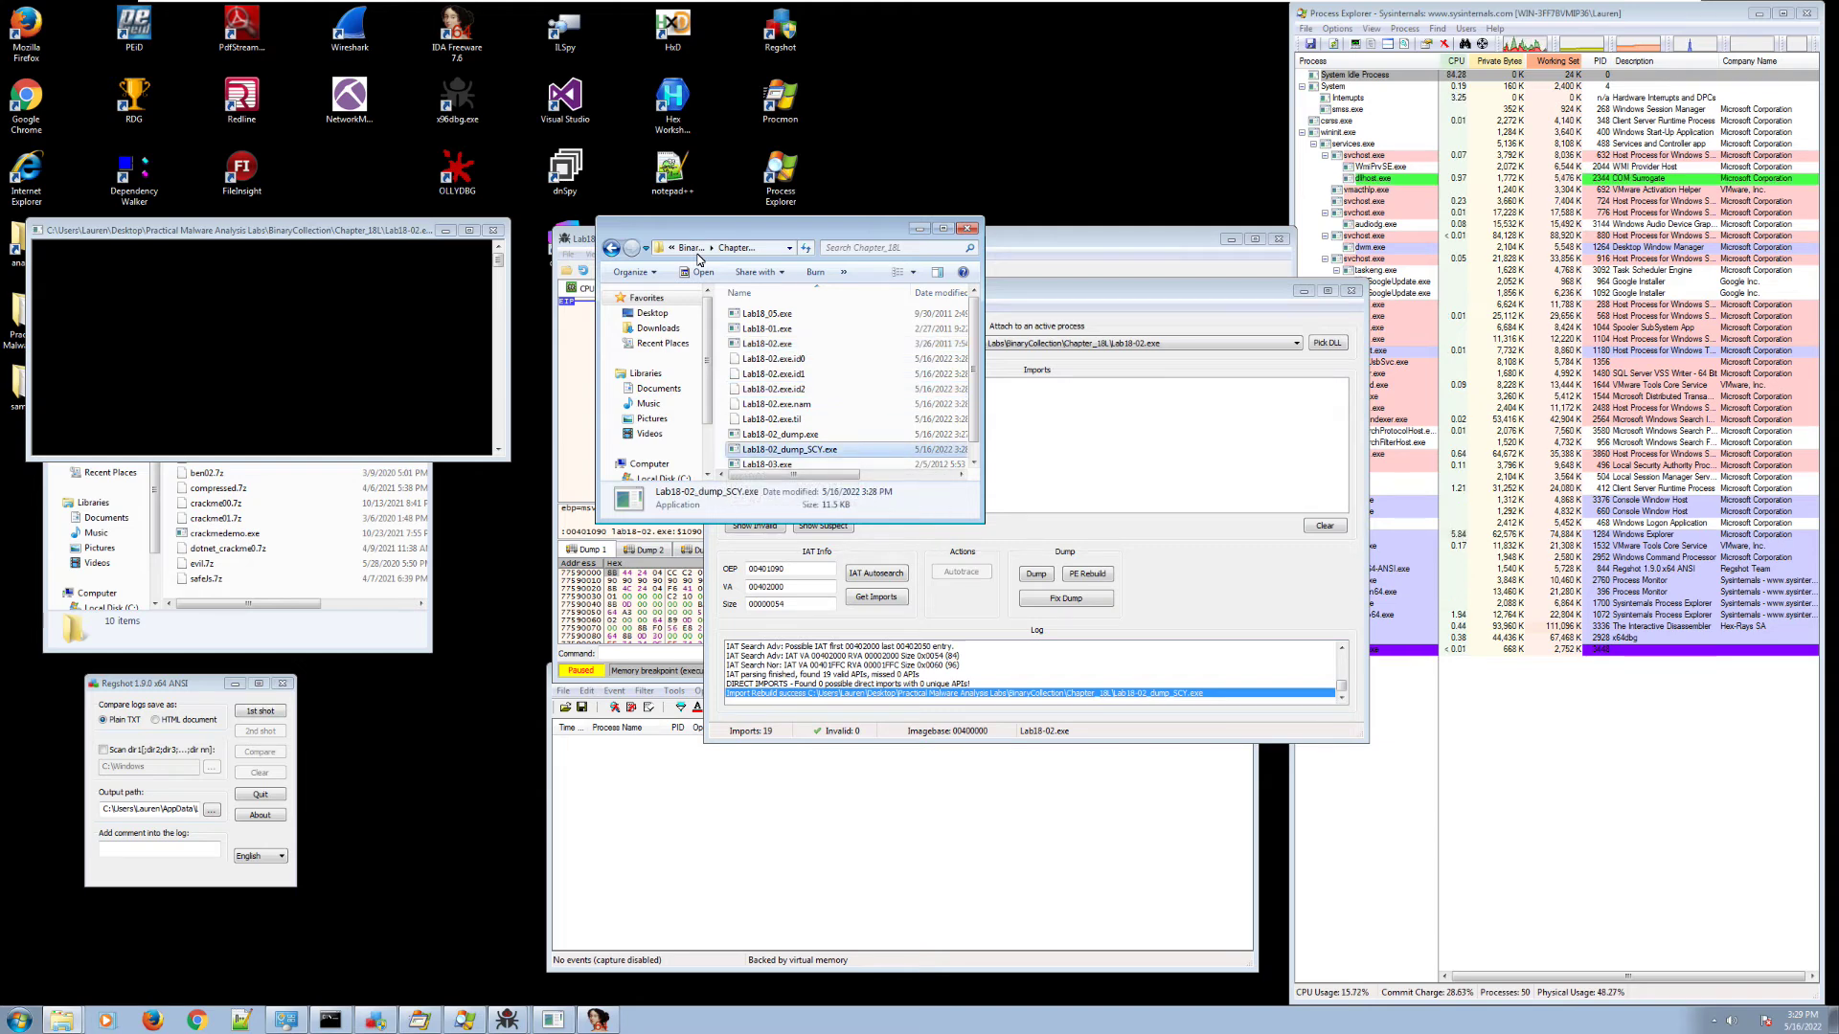
{"action": "left_click_drag", "start_coordinate": [789, 451], "coordinate": [458, 33]}
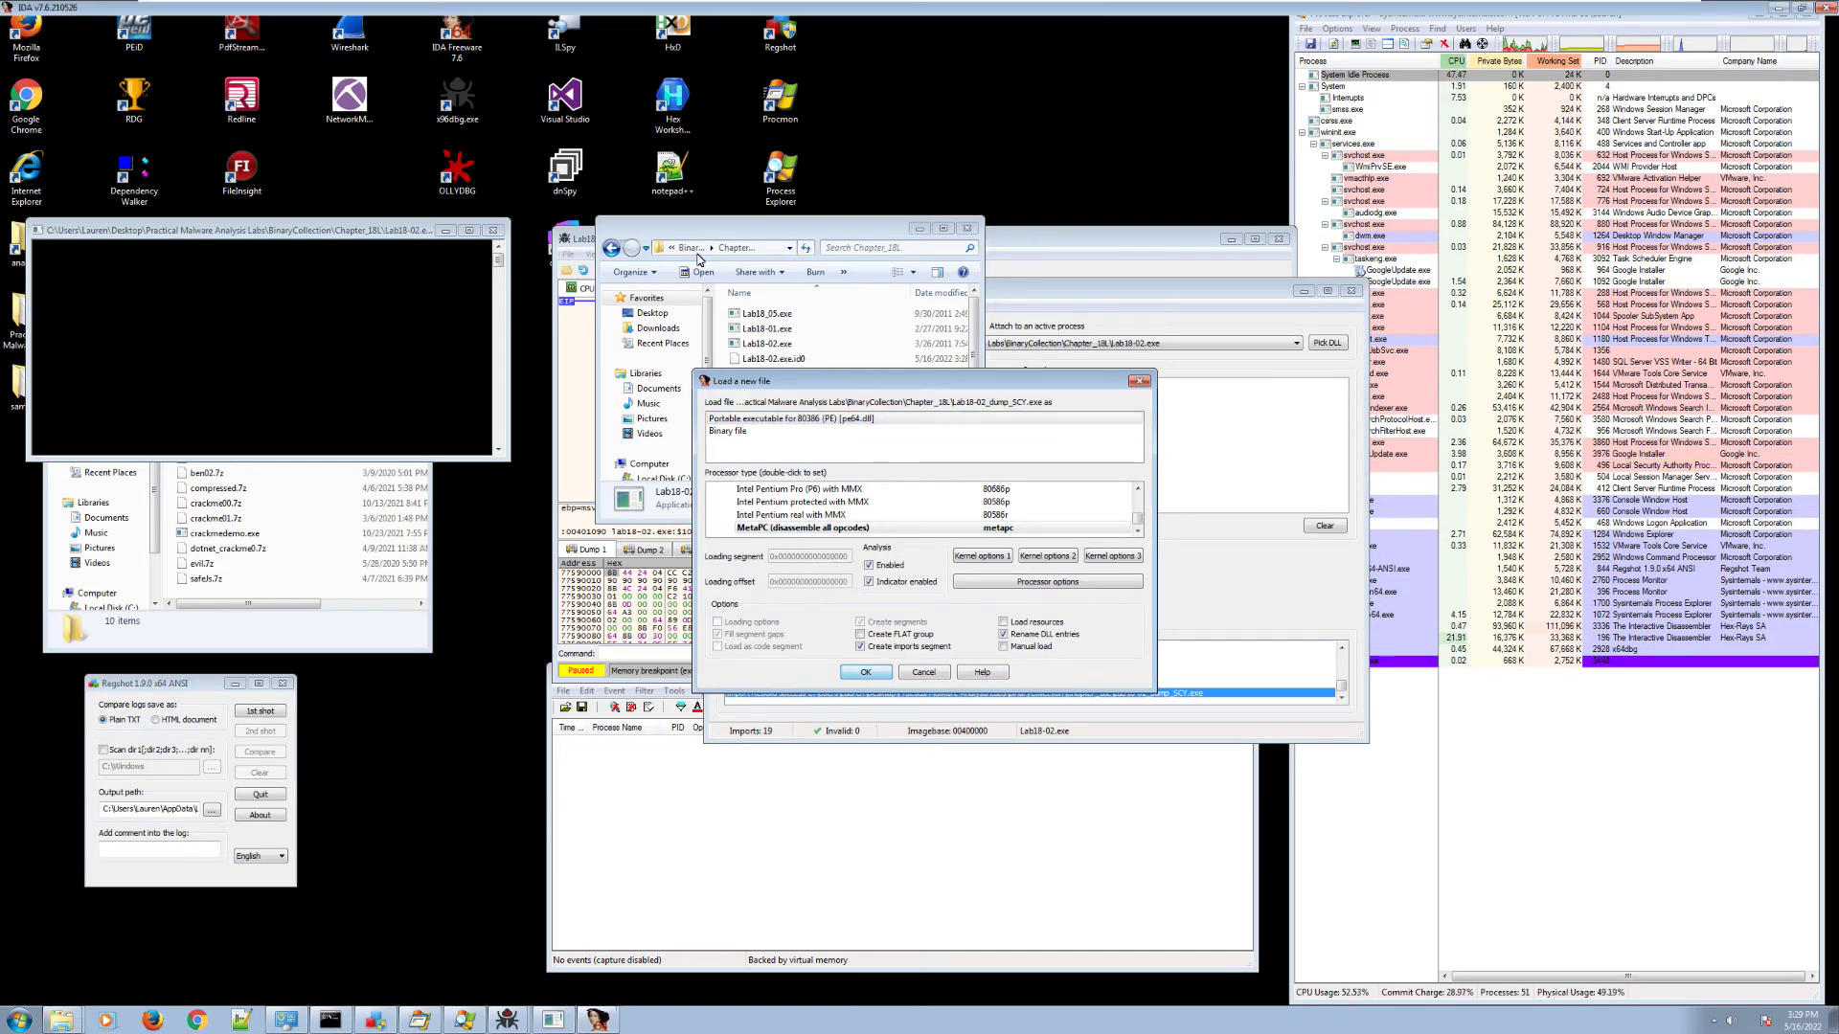
{"action": "key", "text": "Return"}
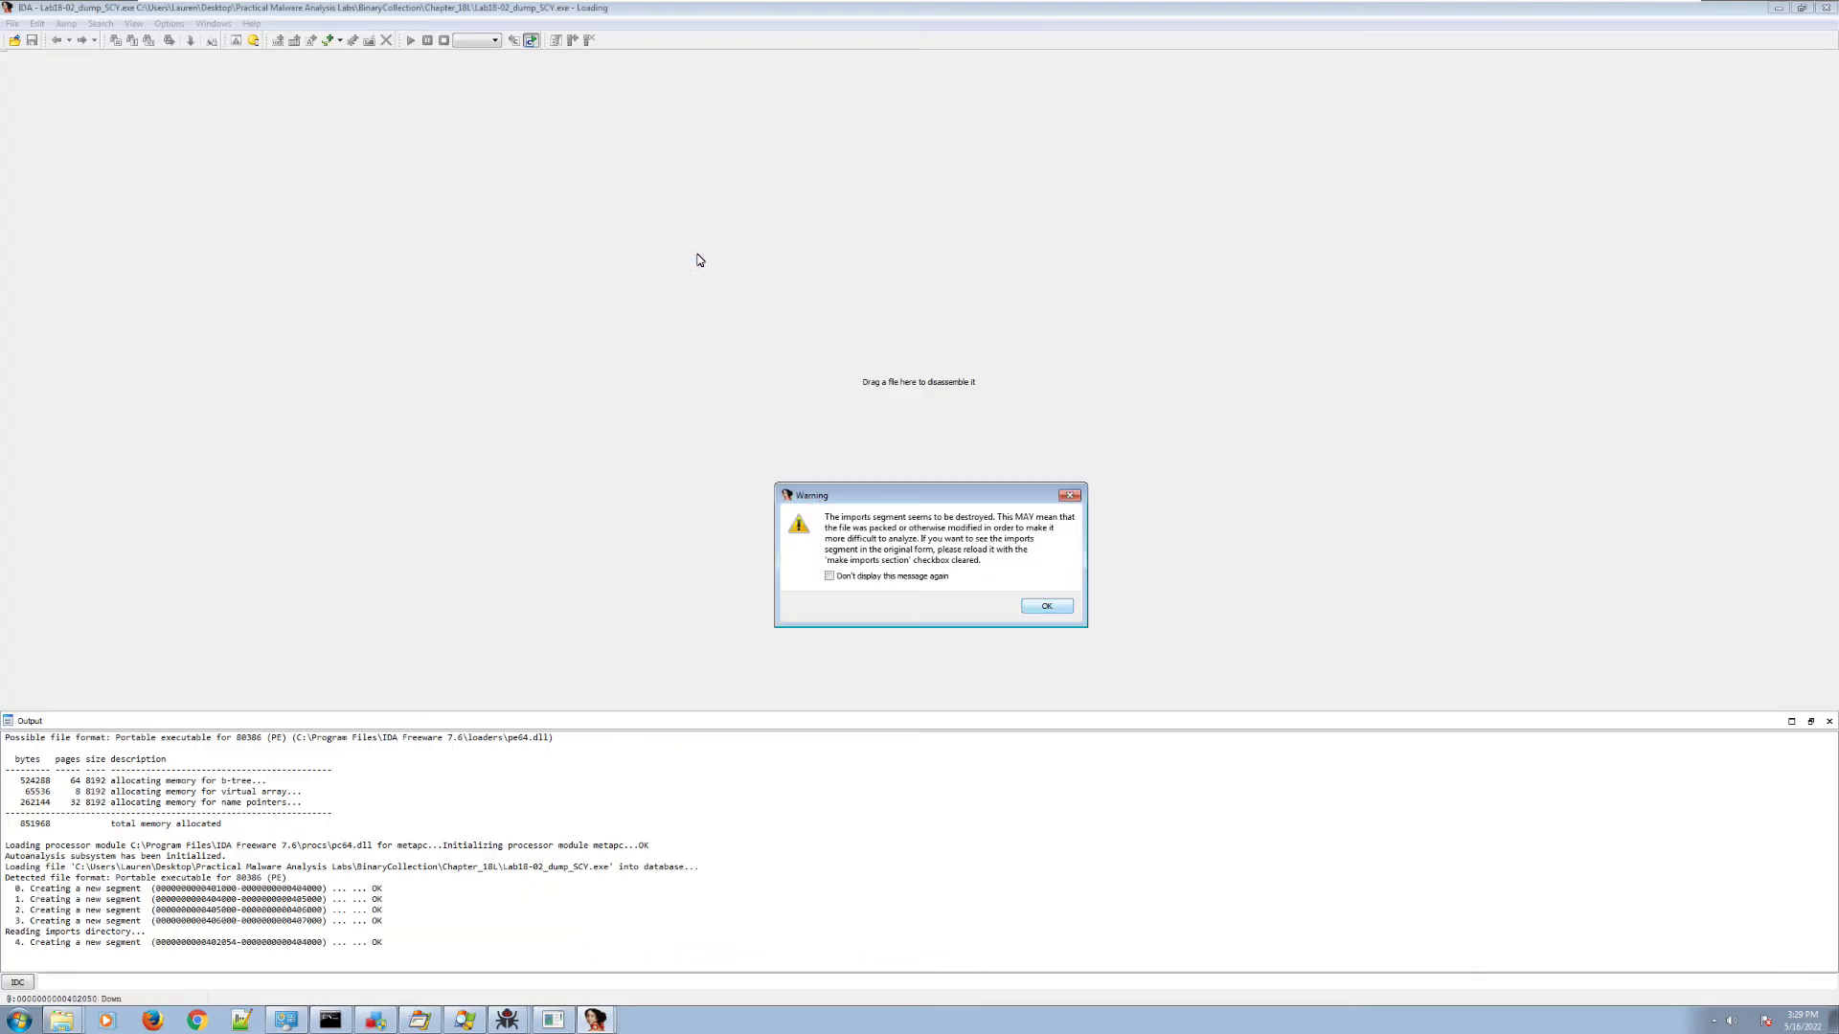
{"action": "key", "text": "Return"}
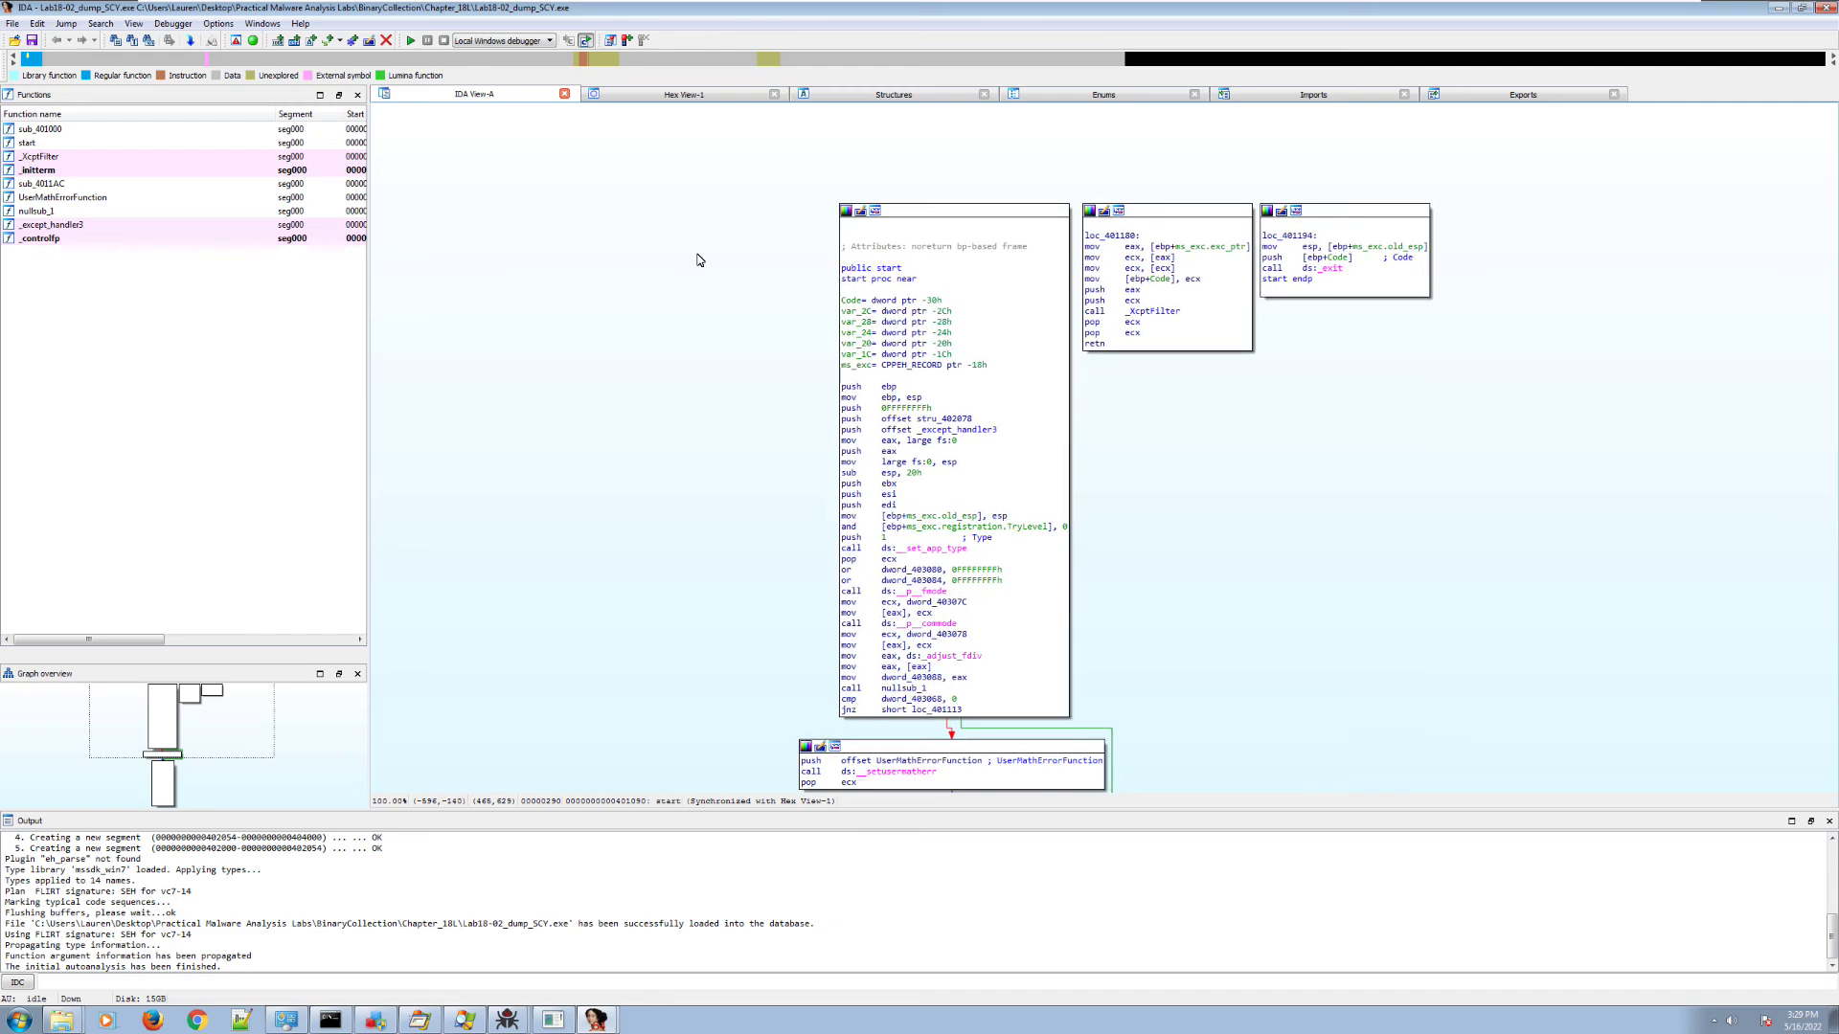
Examine the library calls __set_app_type and __p__fmode in the unpacked start function, and view the rebuilt file's imports
{"action": "left_click", "coordinate": [931, 549]}
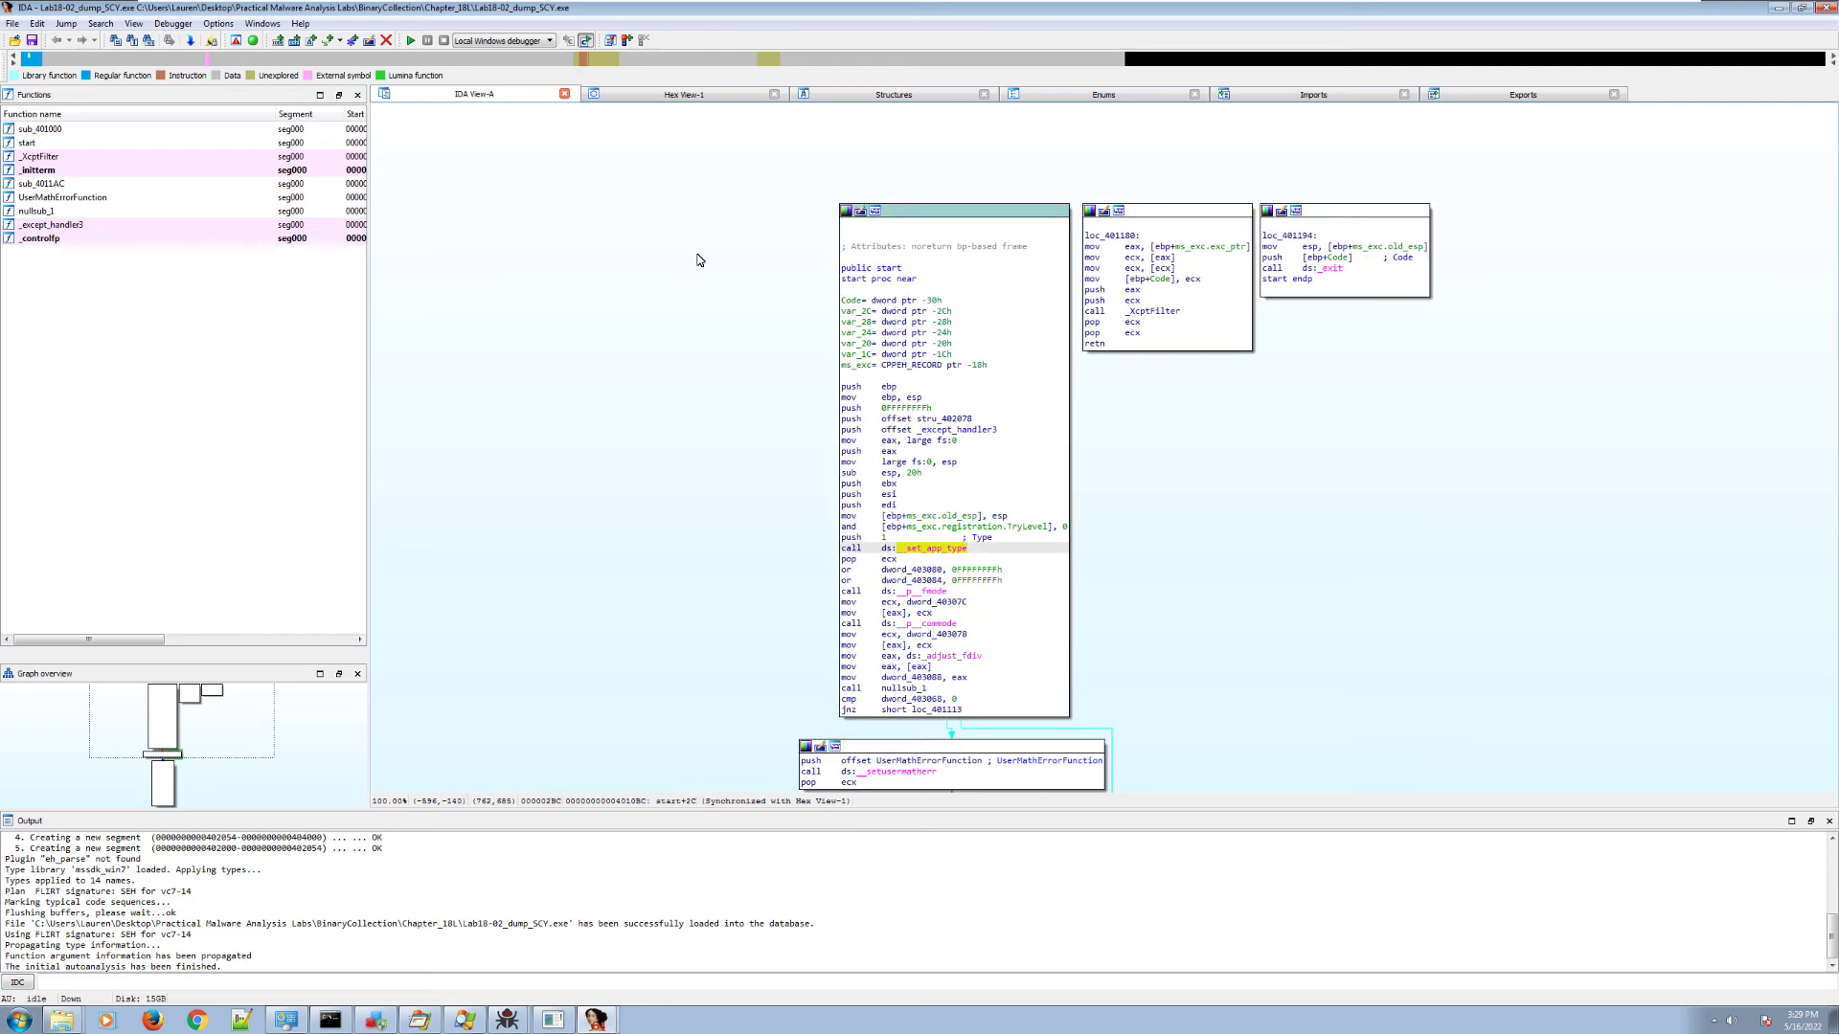
{"action": "left_click", "coordinate": [921, 591]}
{"action": "left_click_drag", "start_coordinate": [921, 793], "coordinate": [888, 705]}
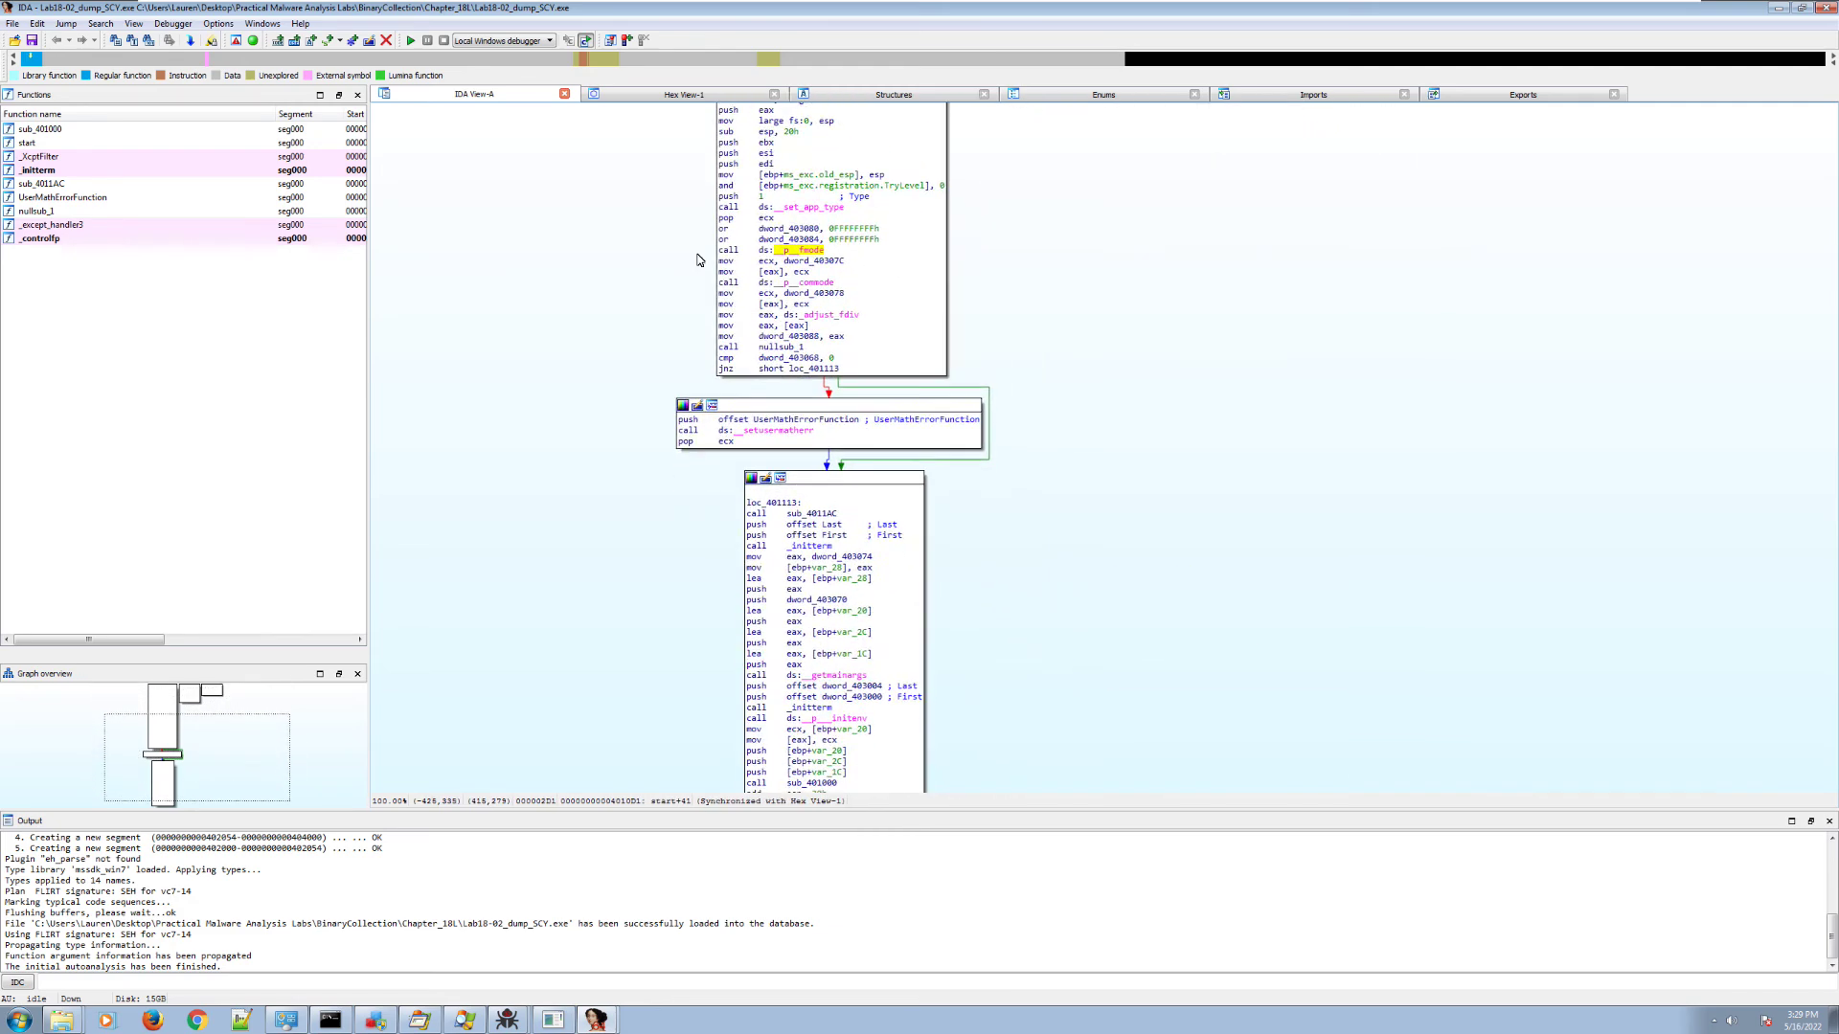
{"action": "left_click_drag", "start_coordinate": [695, 432], "coordinate": [733, 678]}
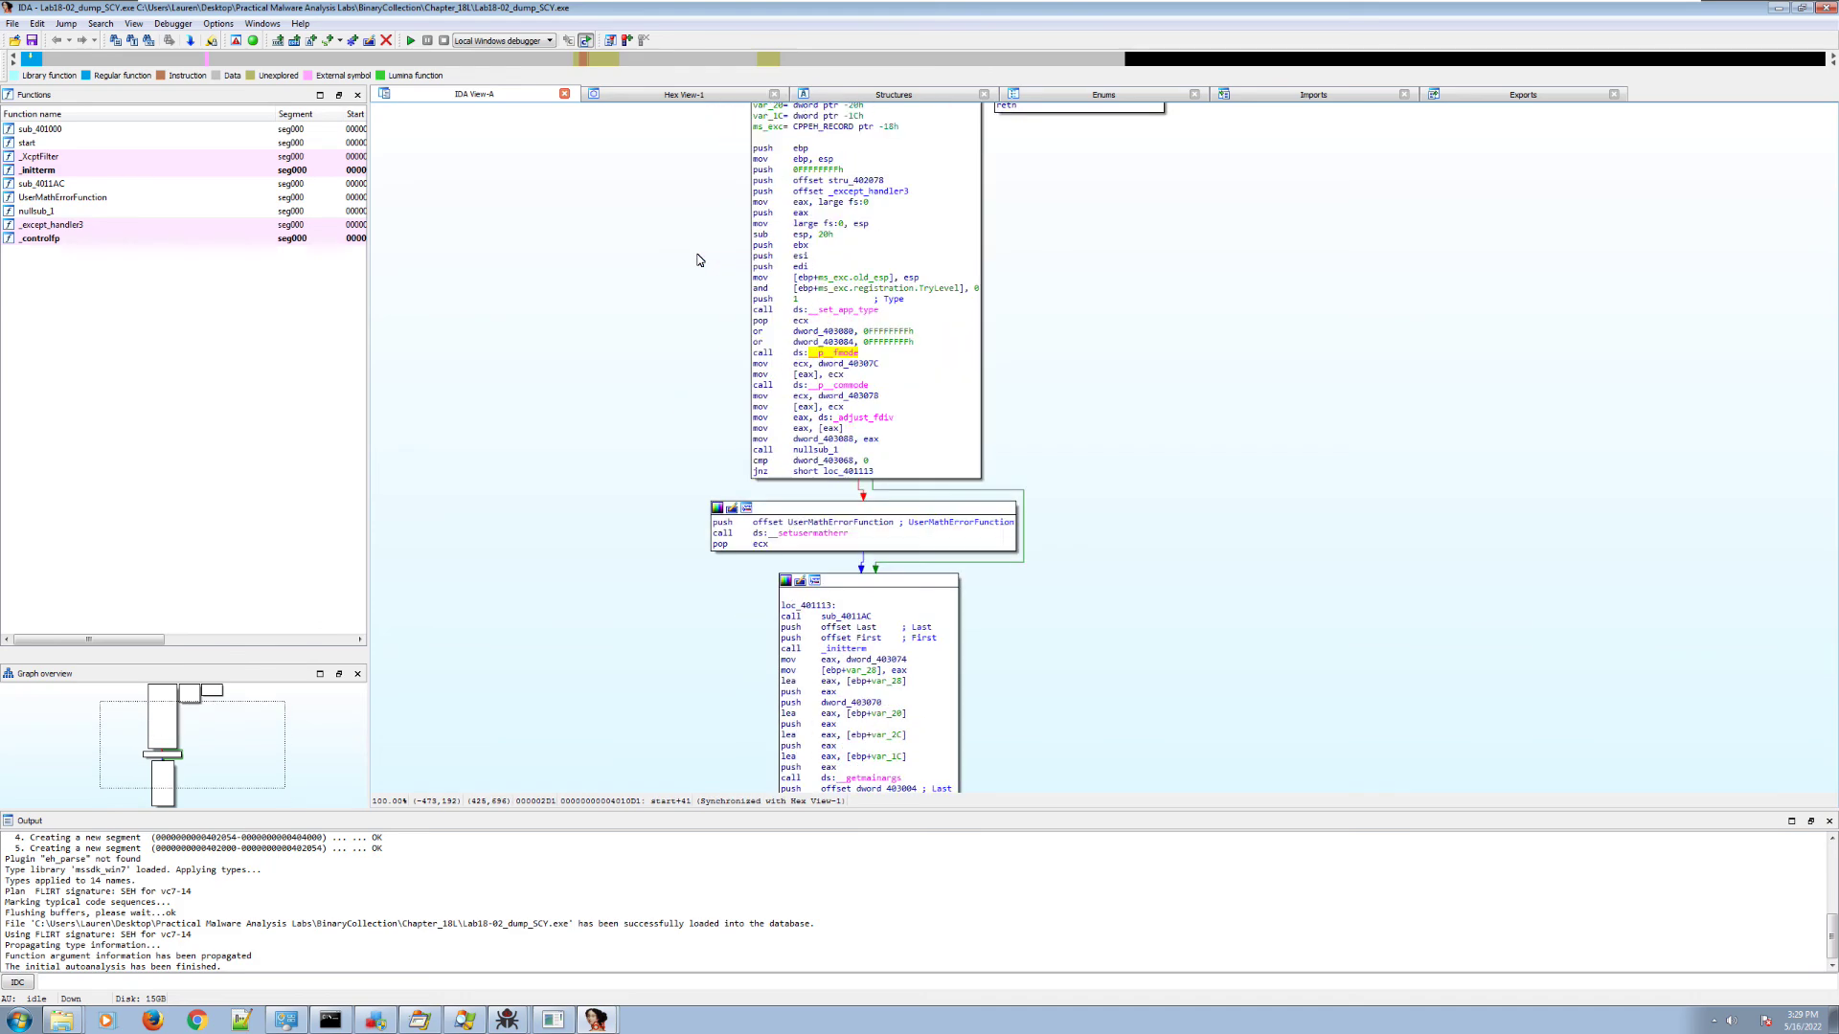
{"action": "left_click", "coordinate": [1313, 94]}
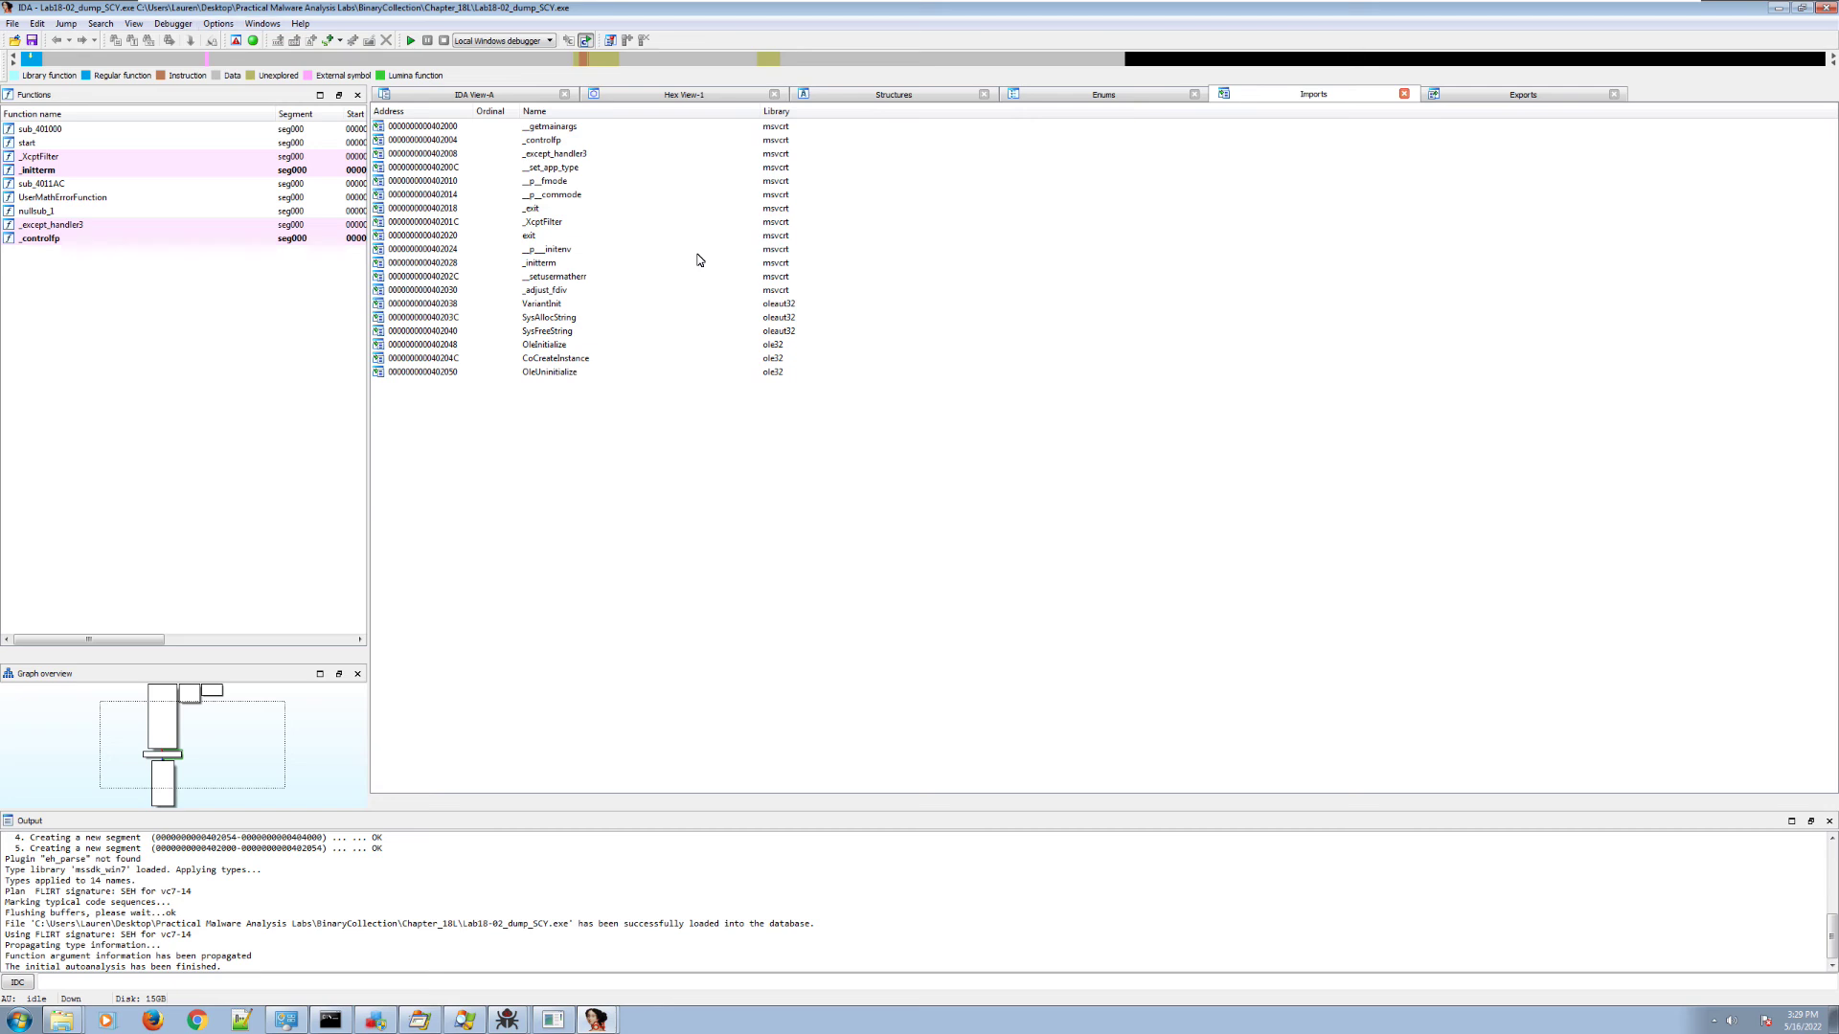
Return to the disassembly graph and review the start function from its entry block through loc_401113
{"action": "key", "text": "ctrl+Tab"}
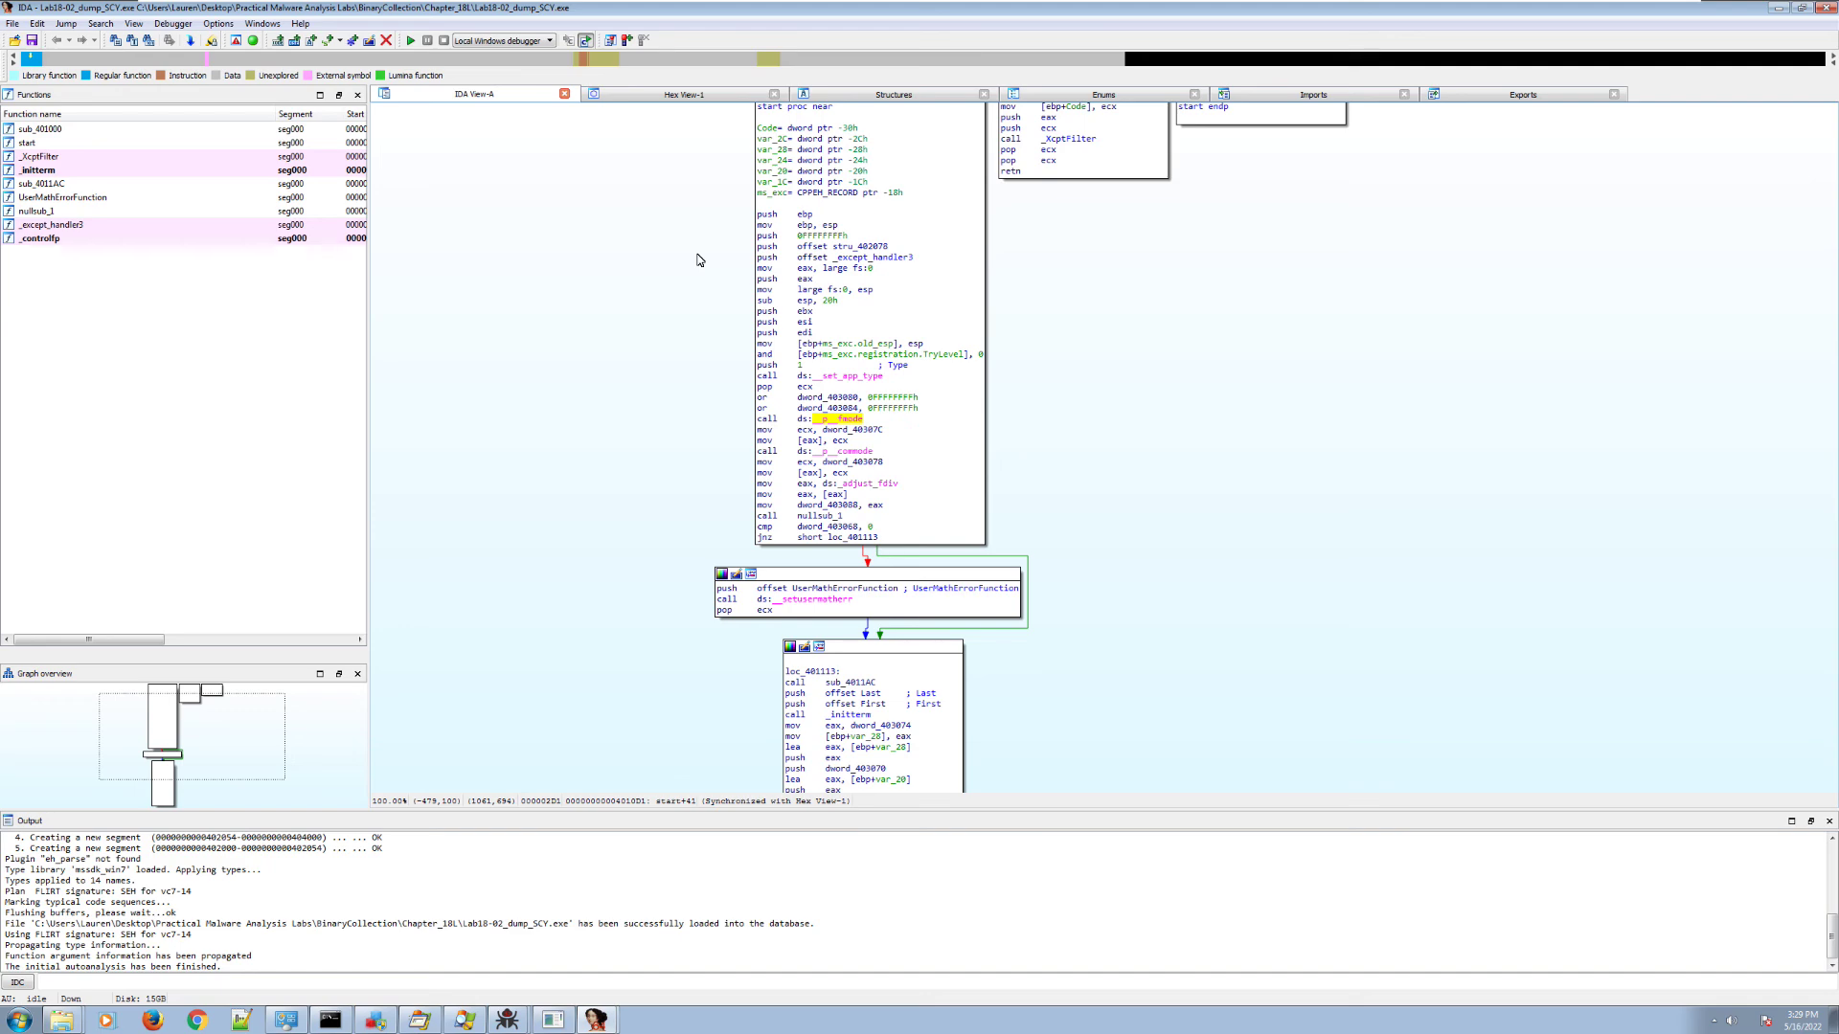
{"action": "scroll", "coordinate": [697, 260], "scroll_direction": "down", "scroll_amount": 3}
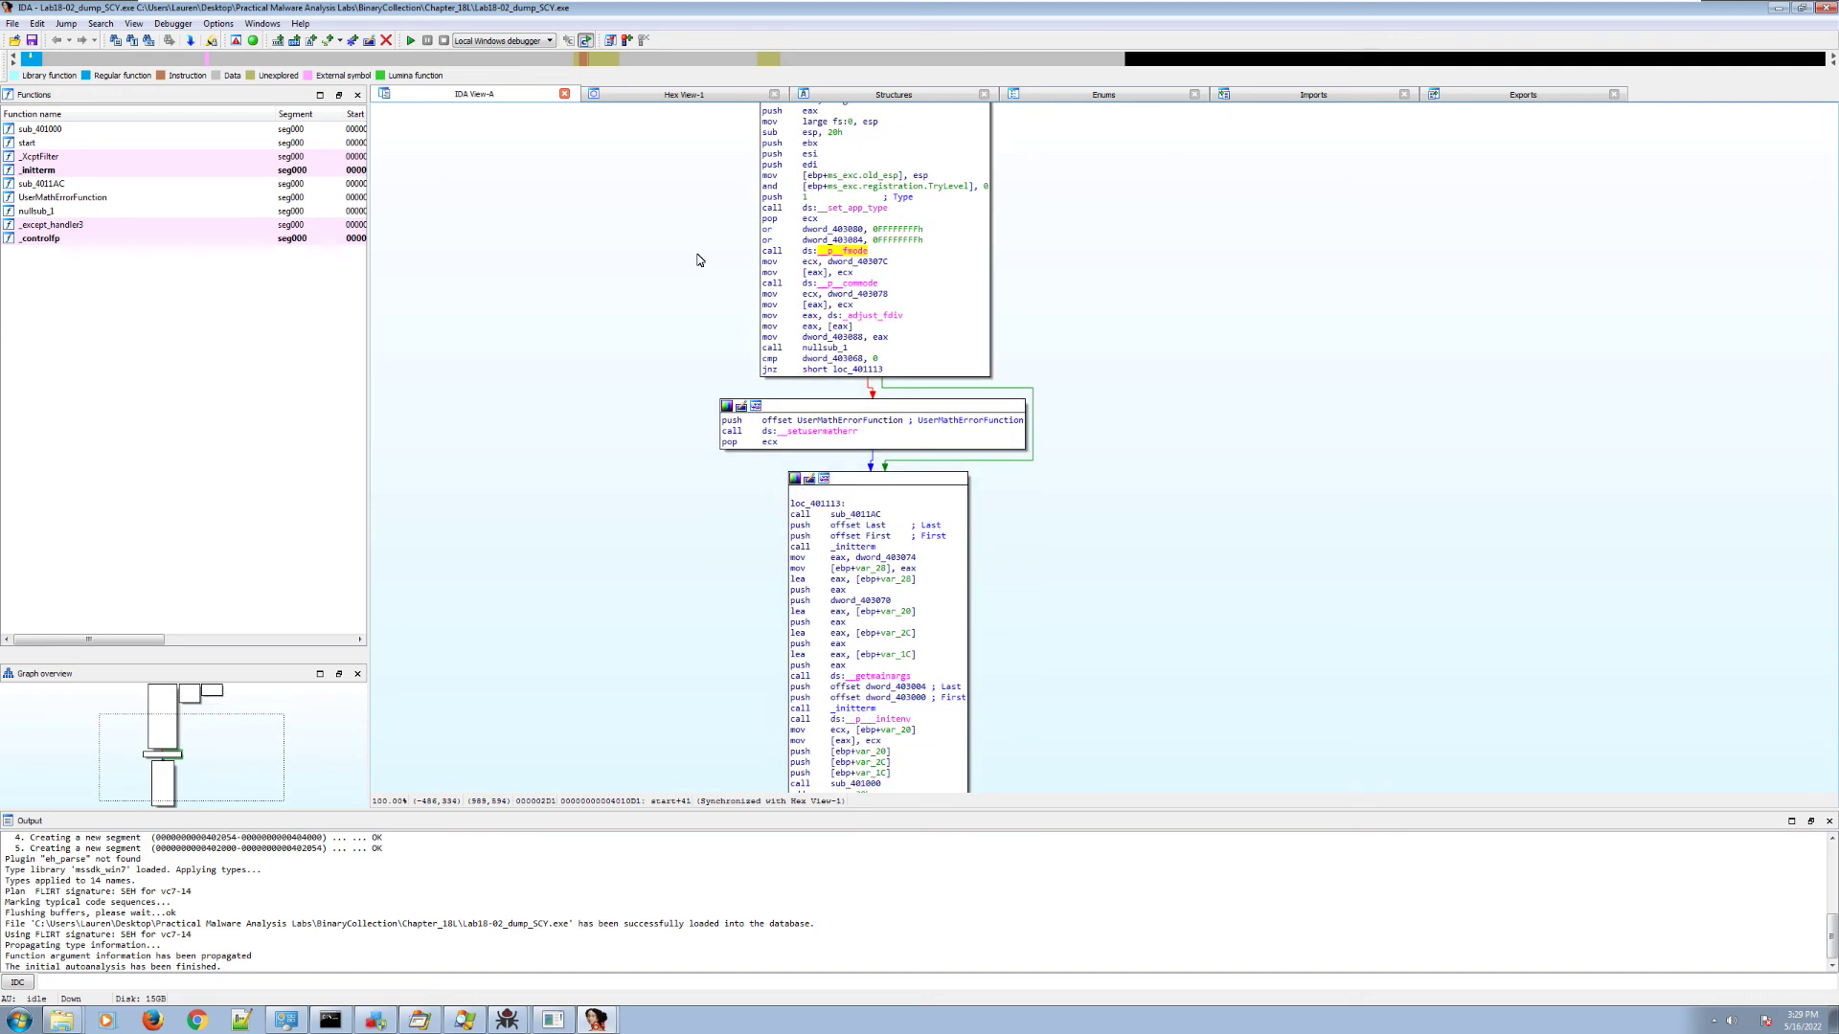
{"action": "scroll", "coordinate": [698, 259], "scroll_direction": "down", "scroll_amount": 5}
{"action": "scroll", "coordinate": [697, 260], "scroll_direction": "up", "scroll_amount": 8}
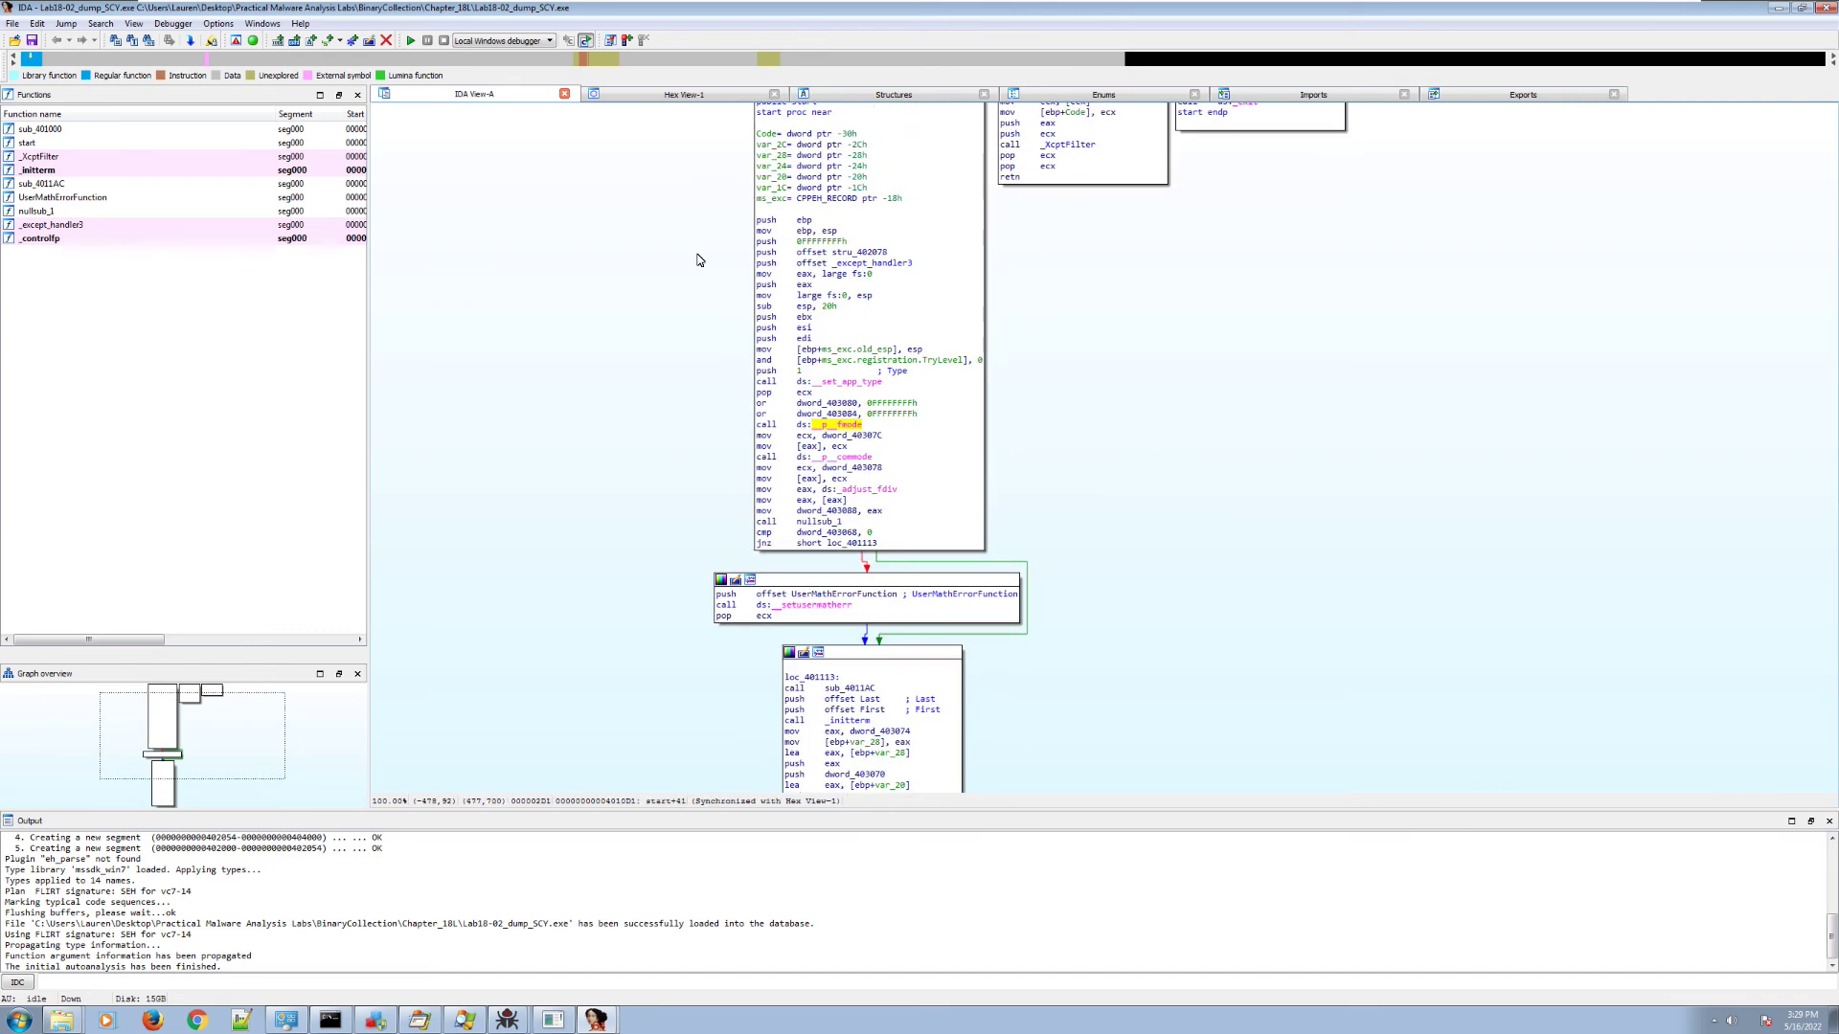
{"action": "scroll", "coordinate": [697, 260], "scroll_direction": "up", "scroll_amount": 1}
{"action": "scroll", "coordinate": [697, 260], "scroll_direction": "up", "scroll_amount": 3}
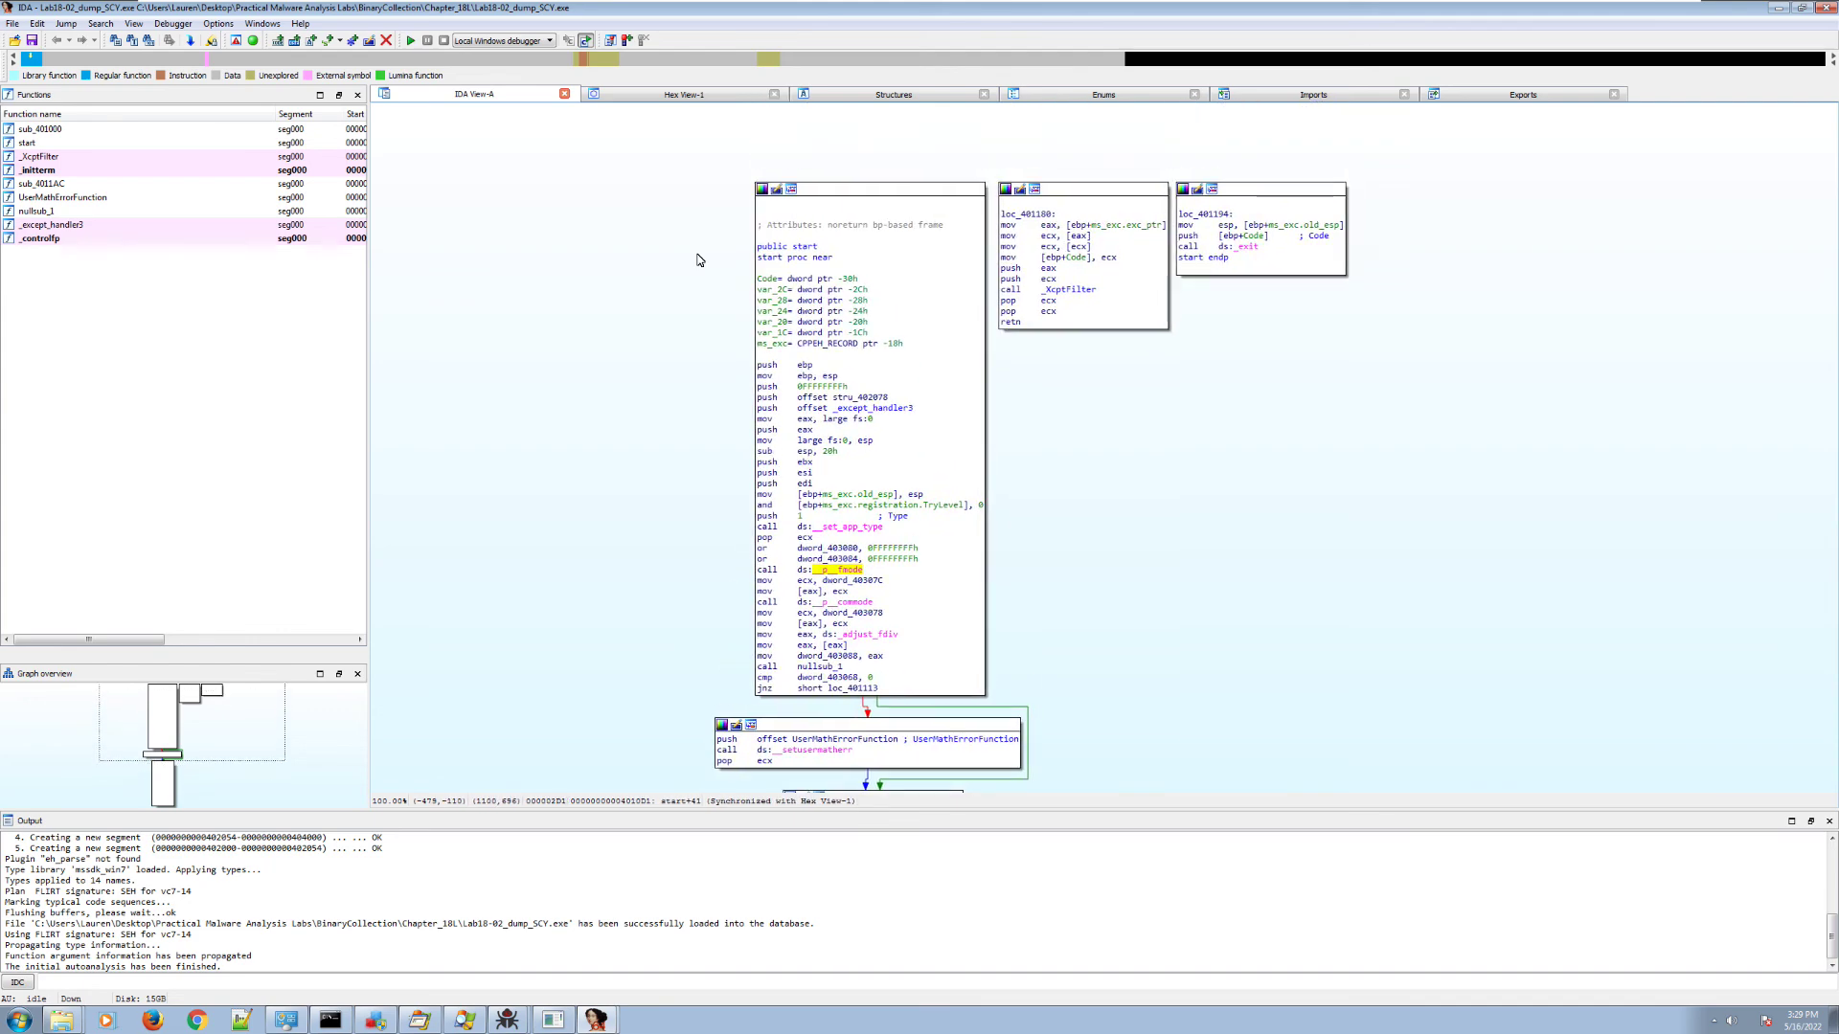